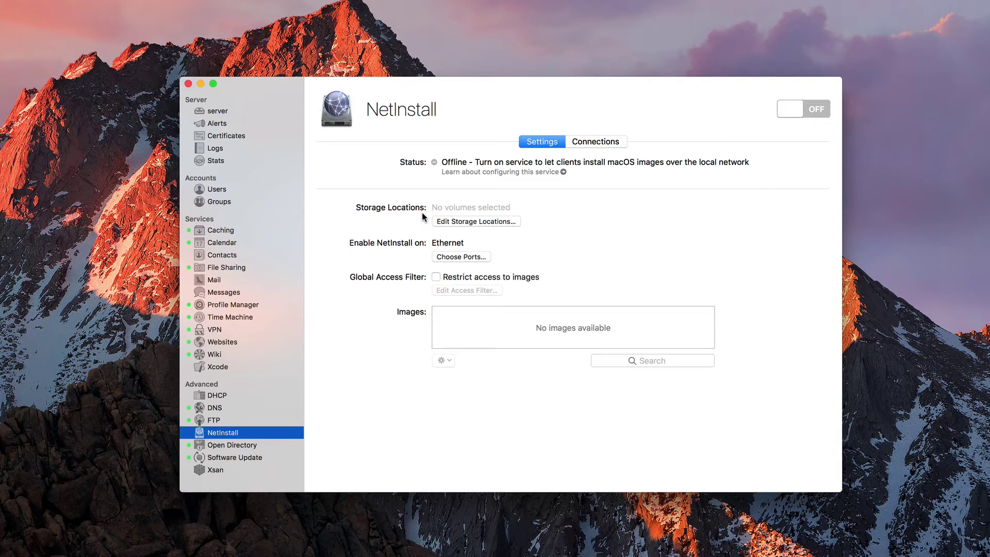
# Set the ServerHD volume to store Images & Client Data for NetInstall.
pyautogui.click(469, 221)
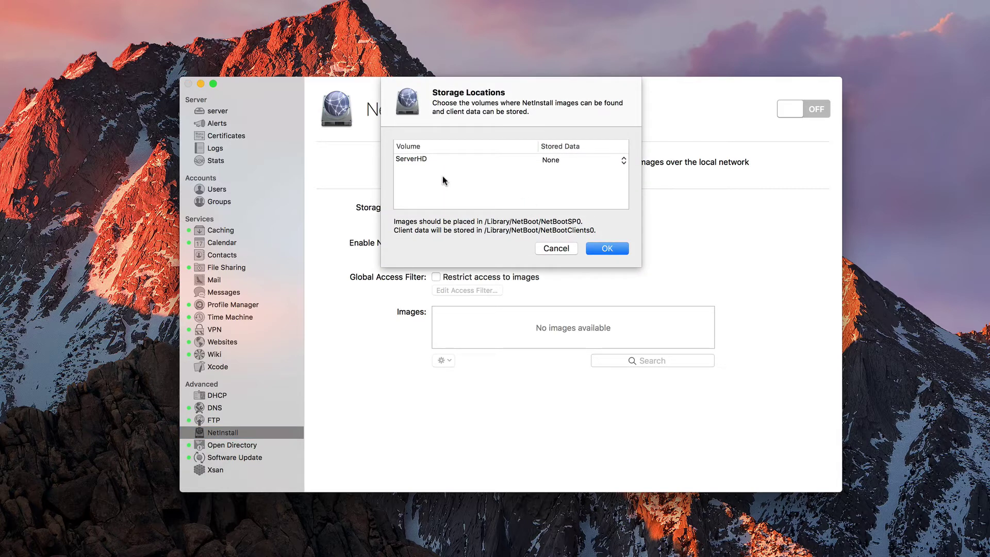
pyautogui.click(623, 162)
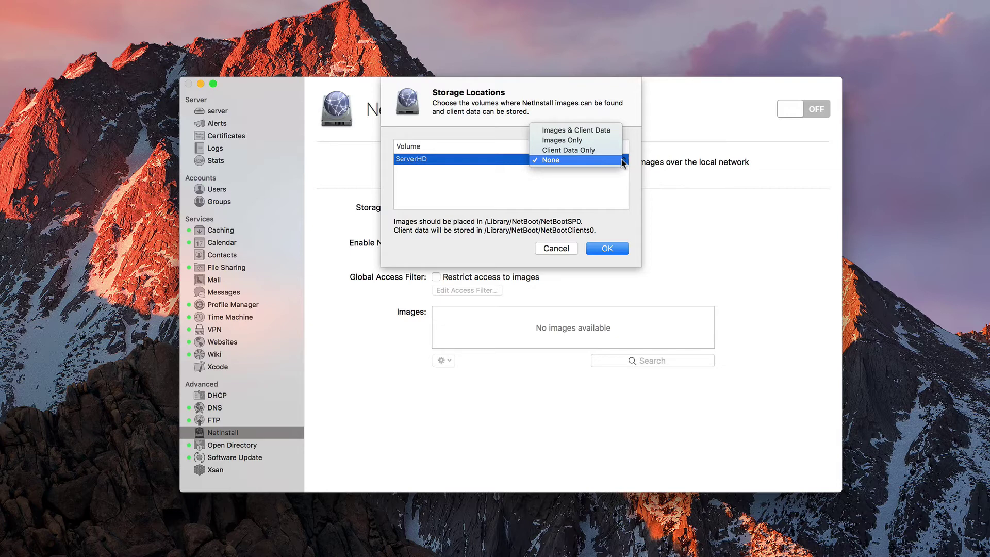
pyautogui.click(601, 130)
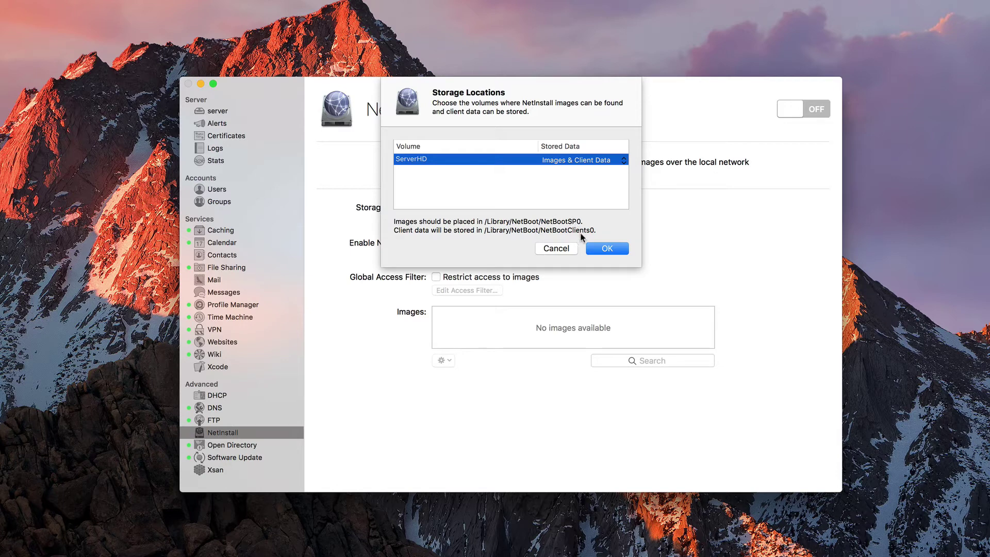
pyautogui.click(607, 248)
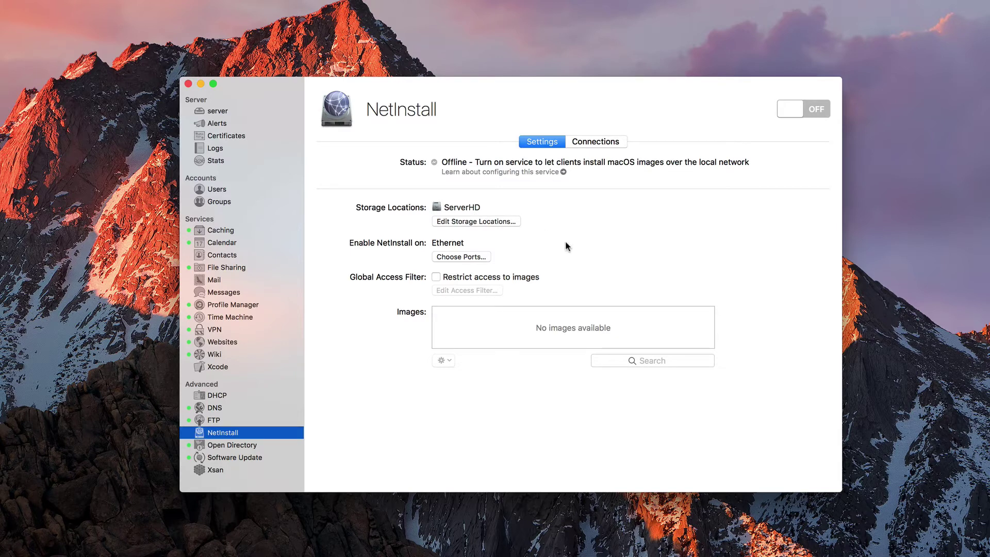
# Examine the NetInstall network interface choices and the global access filter's MAC address entry, cancelling both dialogs.
pyautogui.click(461, 256)
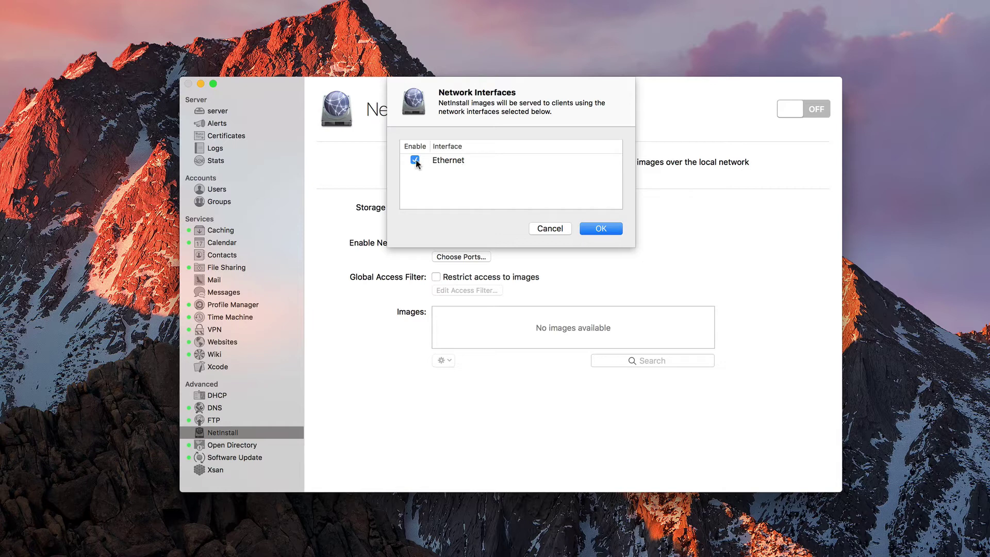
pyautogui.click(549, 230)
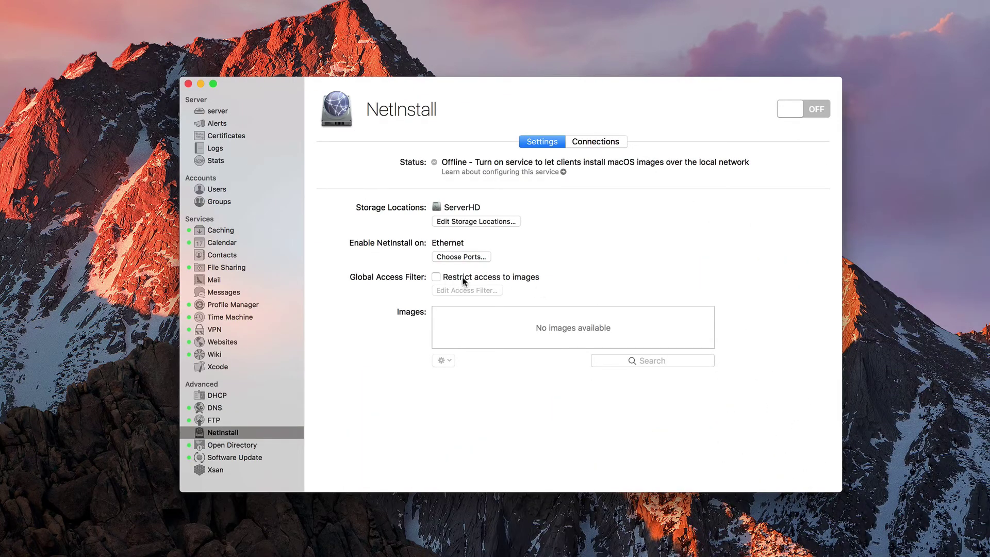
pyautogui.click(435, 277)
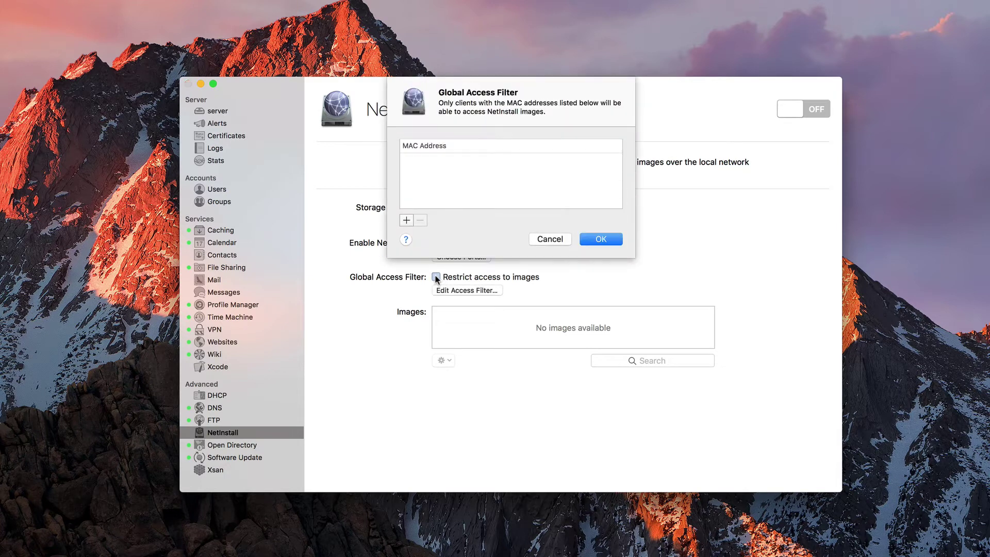
pyautogui.click(406, 220)
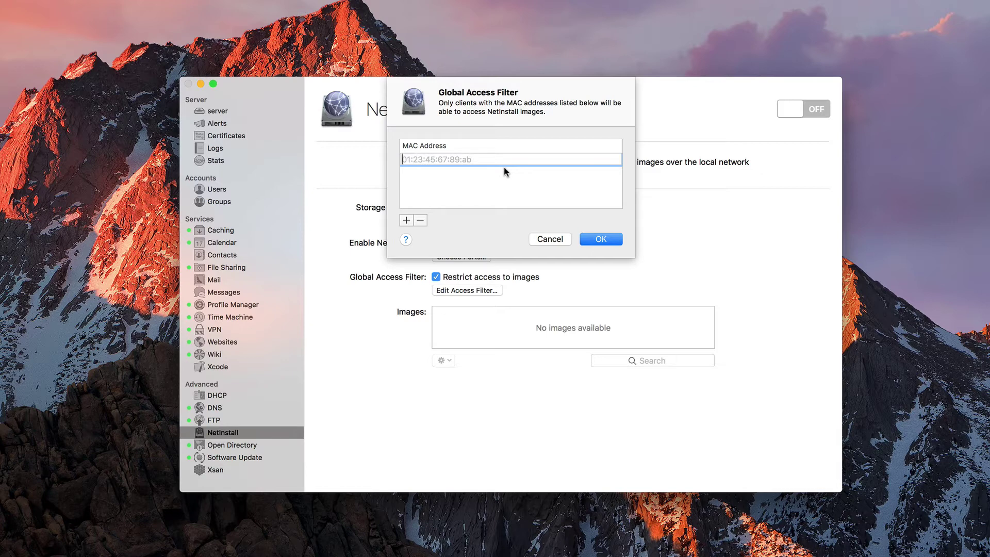
pyautogui.click(552, 239)
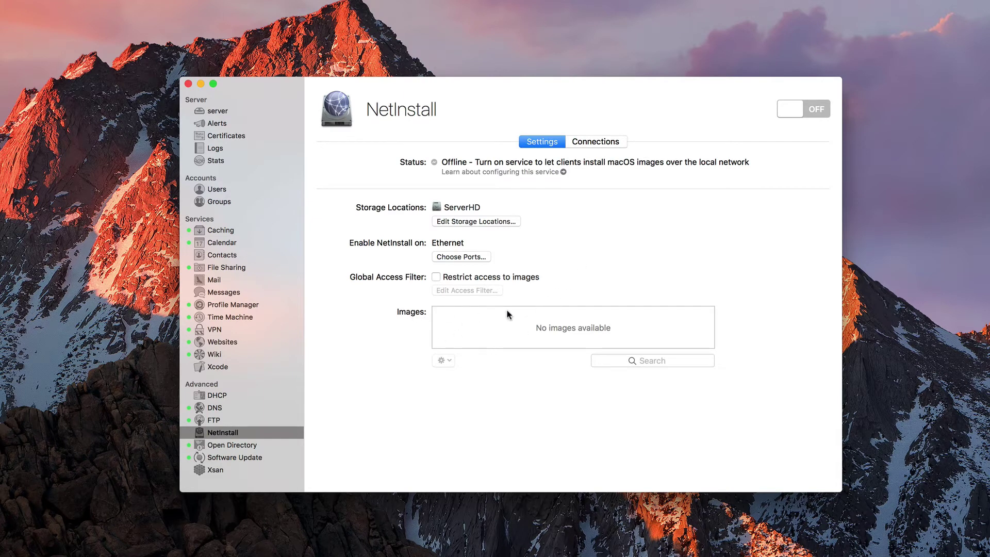
# Check the list of client connections for NetInstall and return to its settings.
pyautogui.click(588, 142)
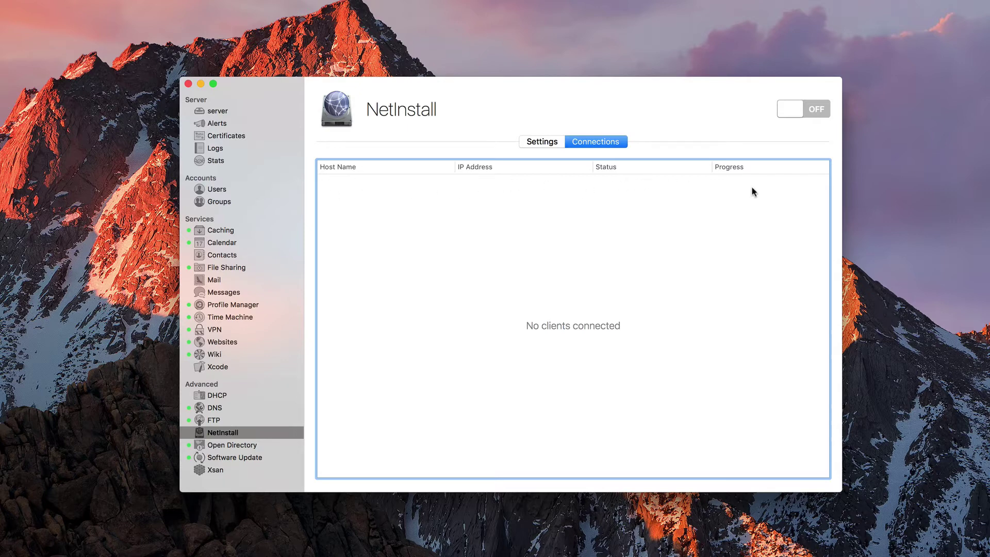
pyautogui.click(540, 142)
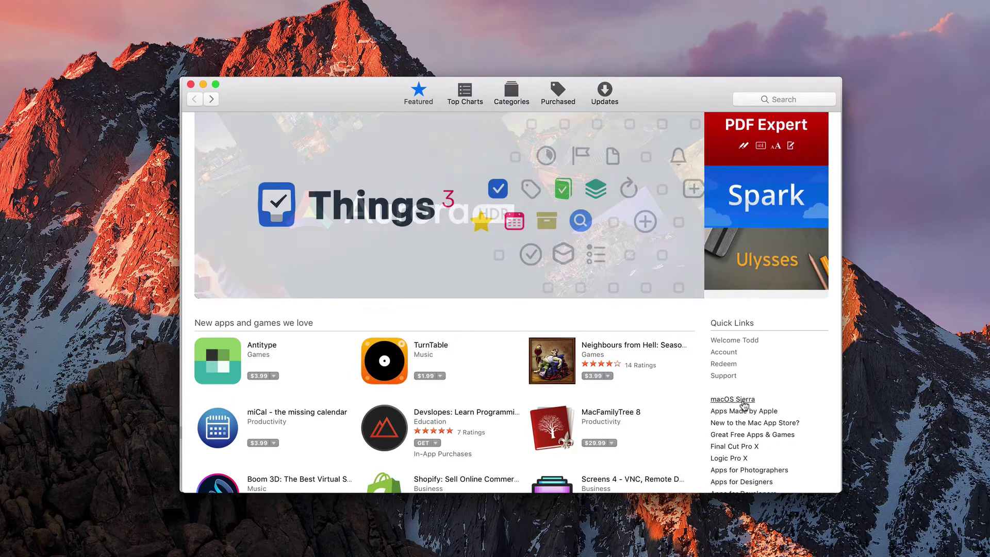
# View the macOS Sierra download page in the App Store and close the store window.
pyautogui.click(742, 402)
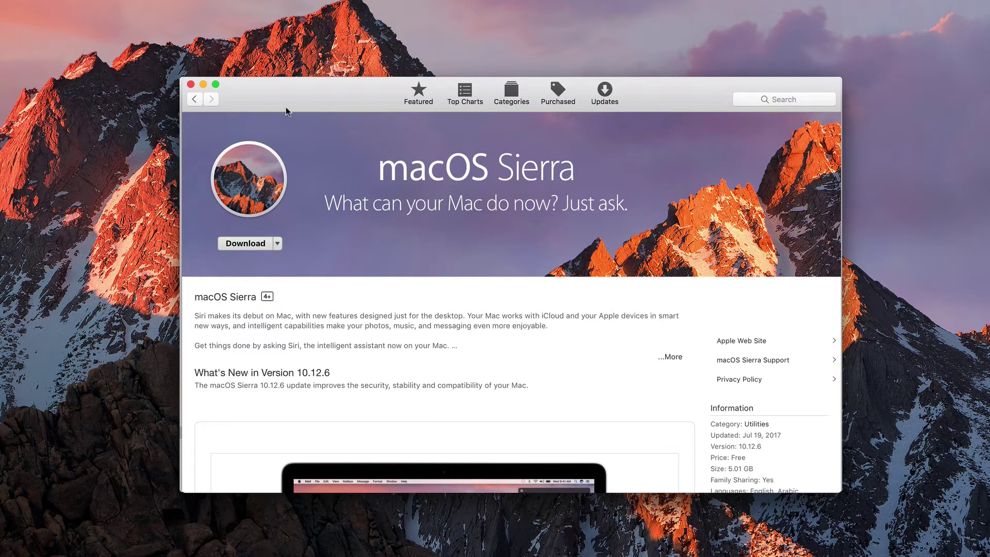
pyautogui.click(191, 85)
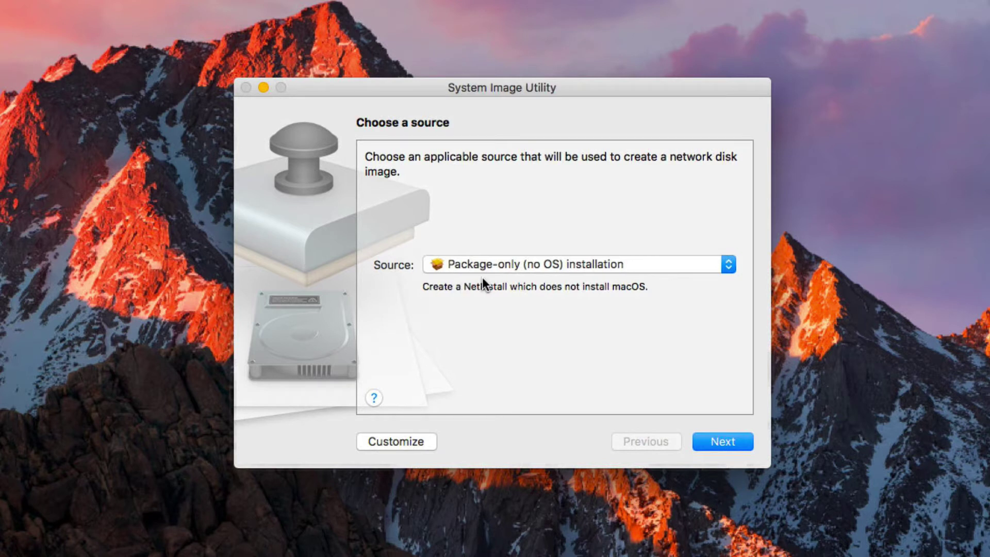
# Use Install macOS Sierra as the source for the network disk image and continue to the image type.
pyautogui.click(729, 265)
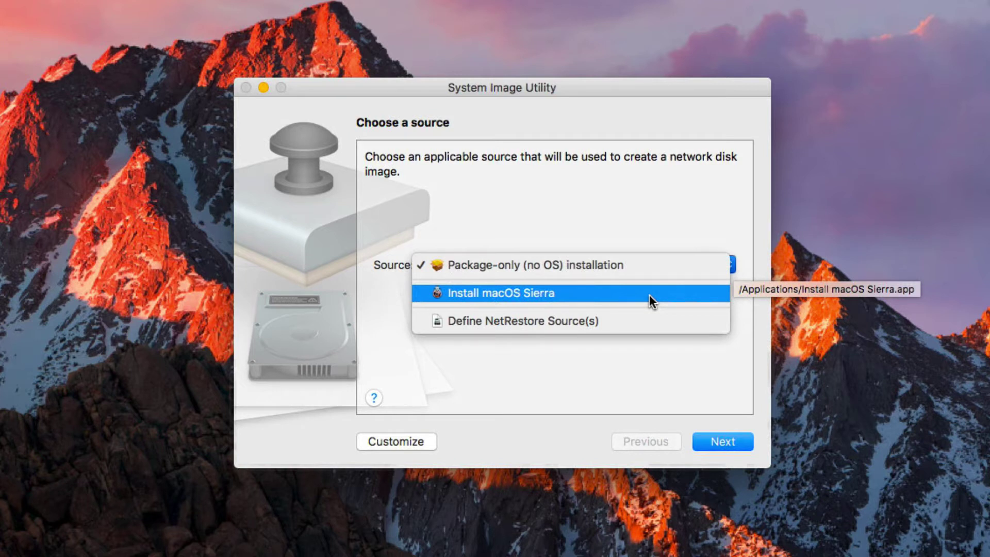
pyautogui.click(590, 295)
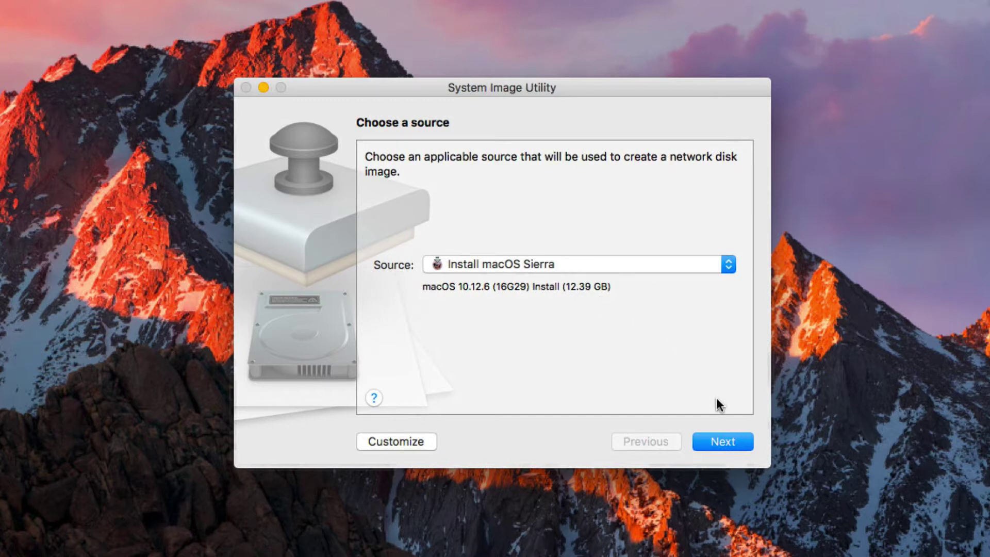
pyautogui.click(715, 436)
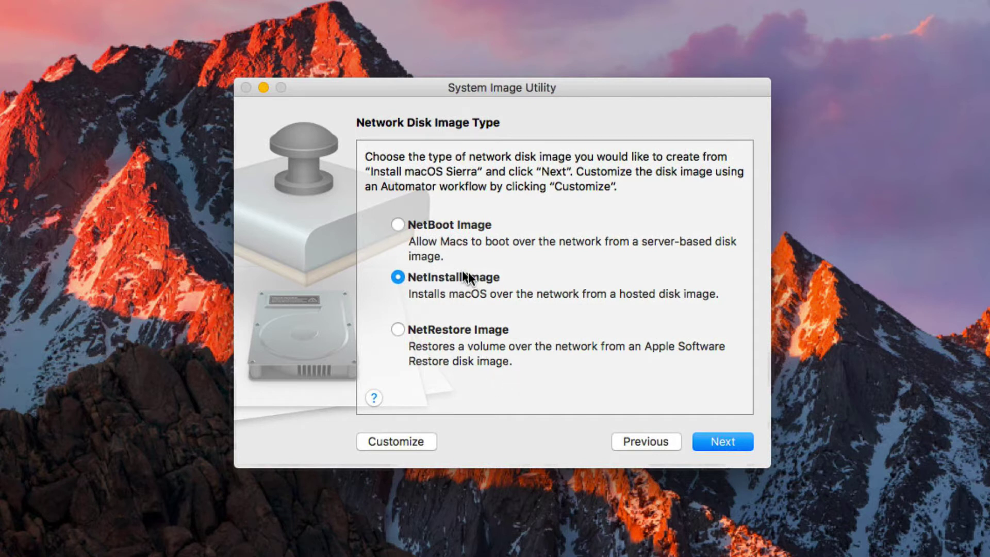
# Keep NetInstall Image as the network disk image type and accept the software license agreement.
pyautogui.click(727, 444)
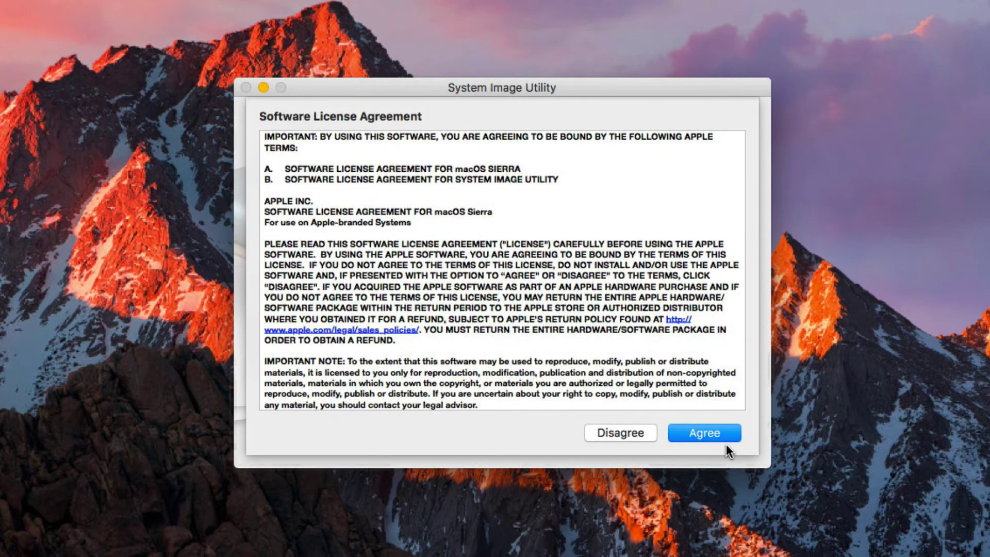
pyautogui.click(709, 433)
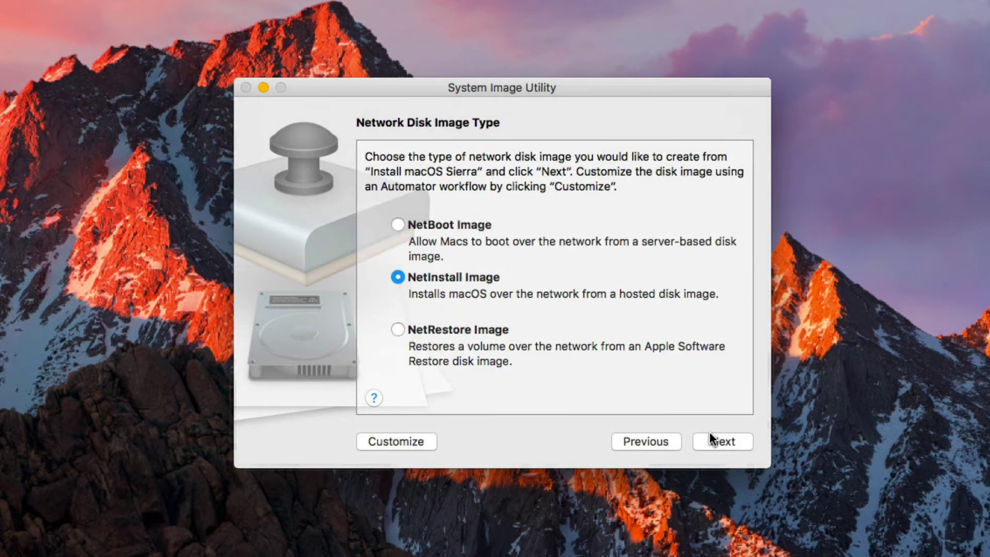
pyautogui.click(710, 434)
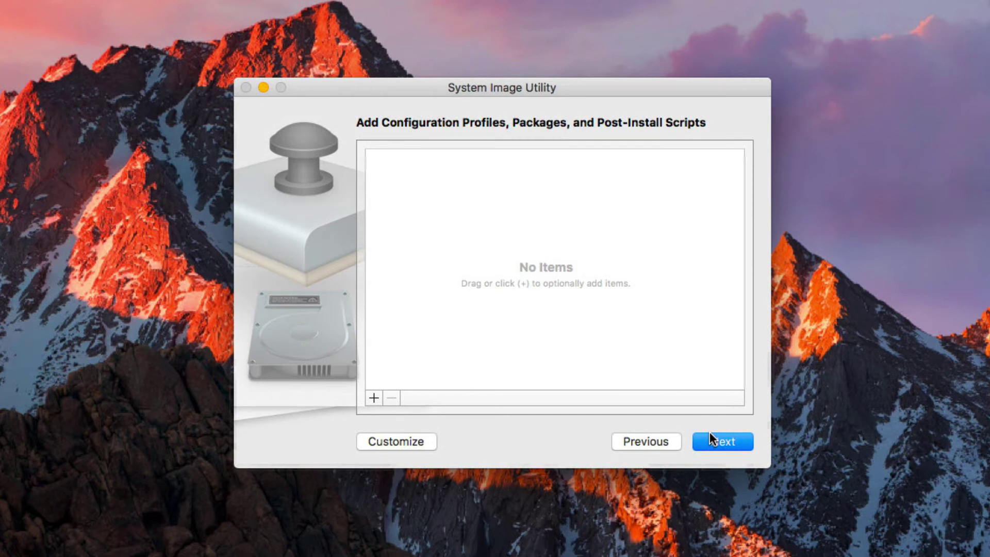
# Look at the file chooser for adding profiles, packages or post-install scripts, without adding any.
pyautogui.click(373, 398)
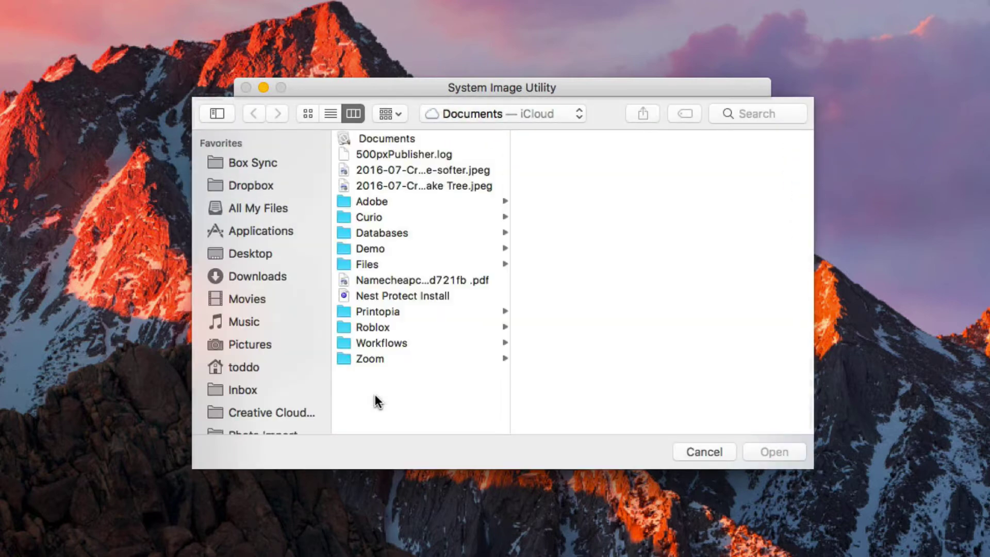
pyautogui.click(714, 451)
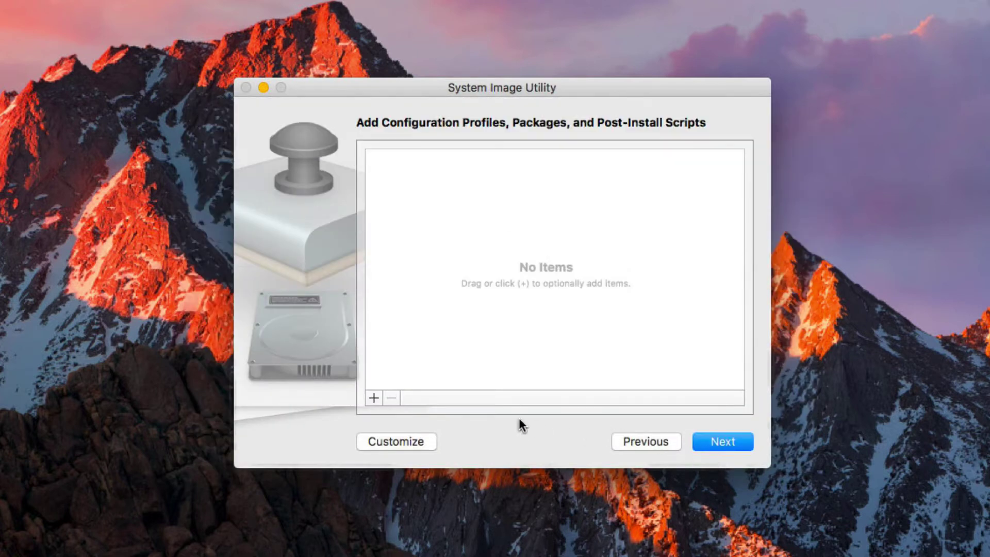
# Customize the image in an Automator workflow by adding the Create Image system action and accepting the license agreement.
pyautogui.click(398, 440)
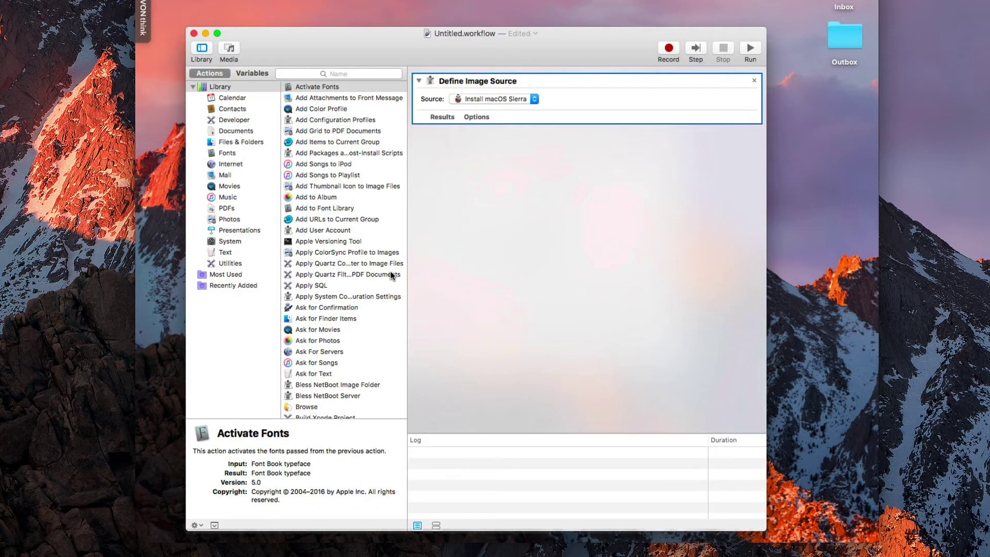
pyautogui.click(230, 241)
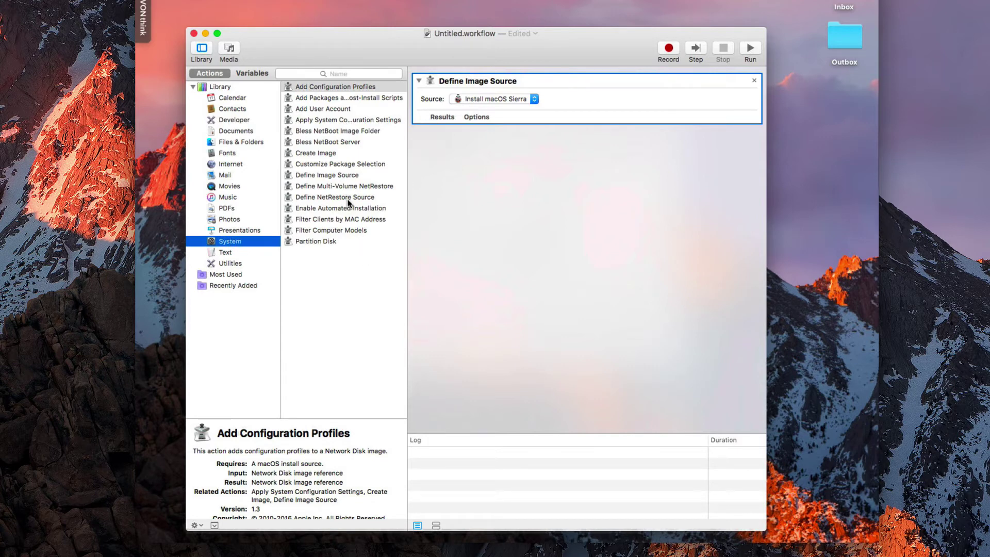
pyautogui.click(320, 153)
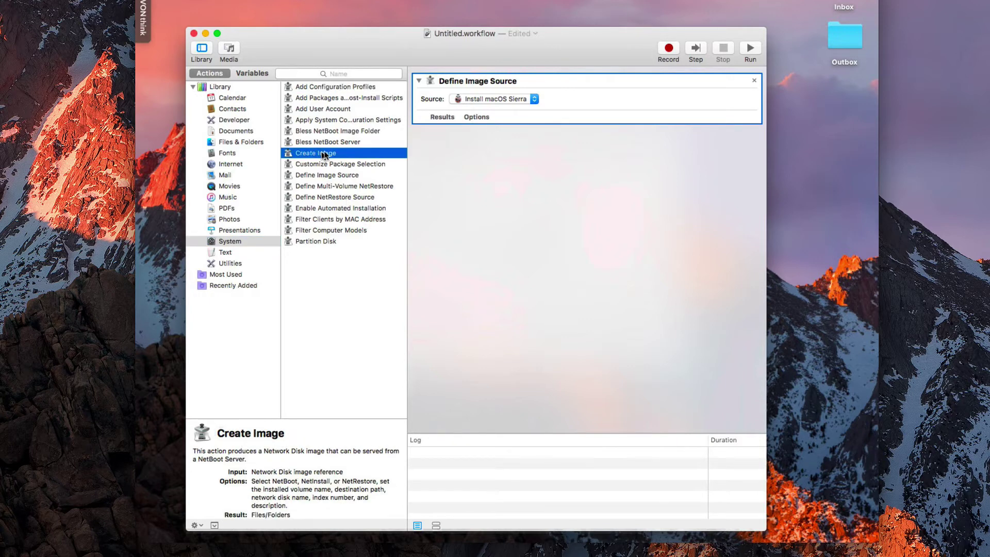
pyautogui.moveTo(291, 155); pyautogui.dragTo(557, 157)
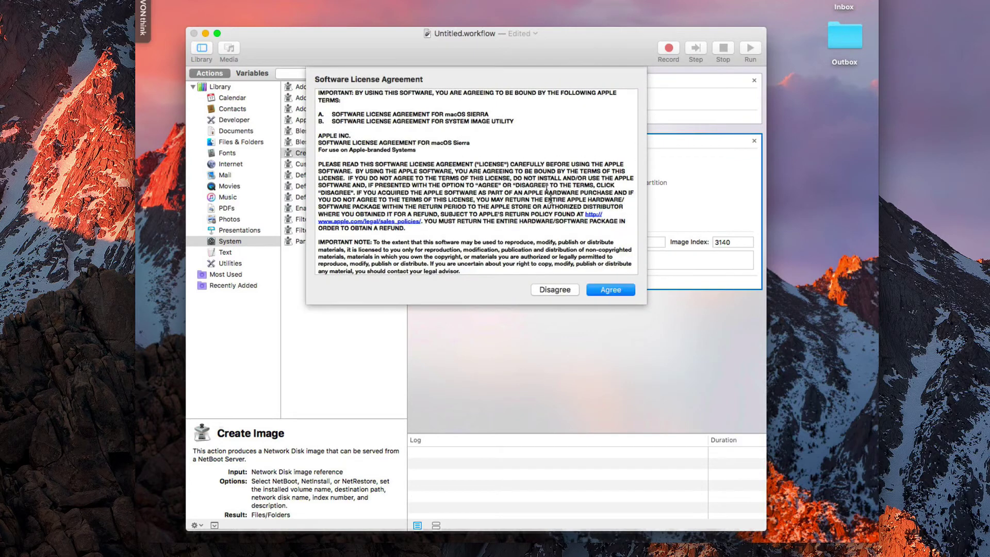
pyautogui.click(607, 291)
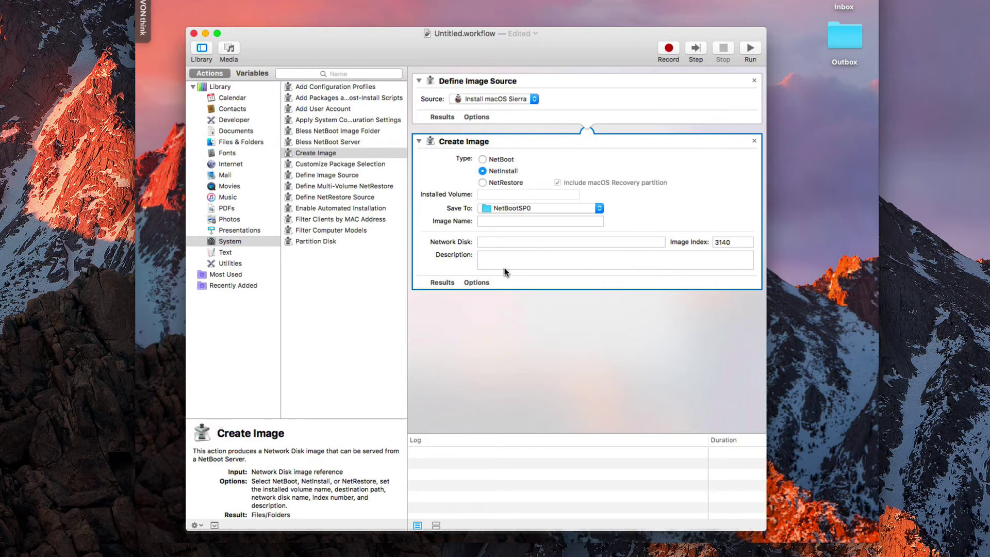
# Replace the Create Image action in the Automator workflow with the Partition Disk action.
pyautogui.click(754, 143)
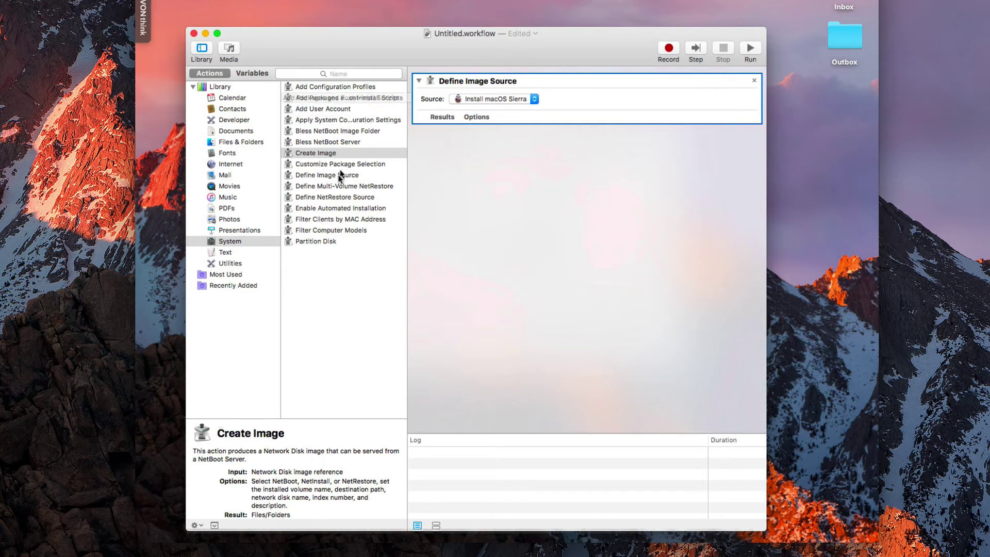
pyautogui.click(307, 239)
pyautogui.moveTo(288, 243); pyautogui.dragTo(555, 155)
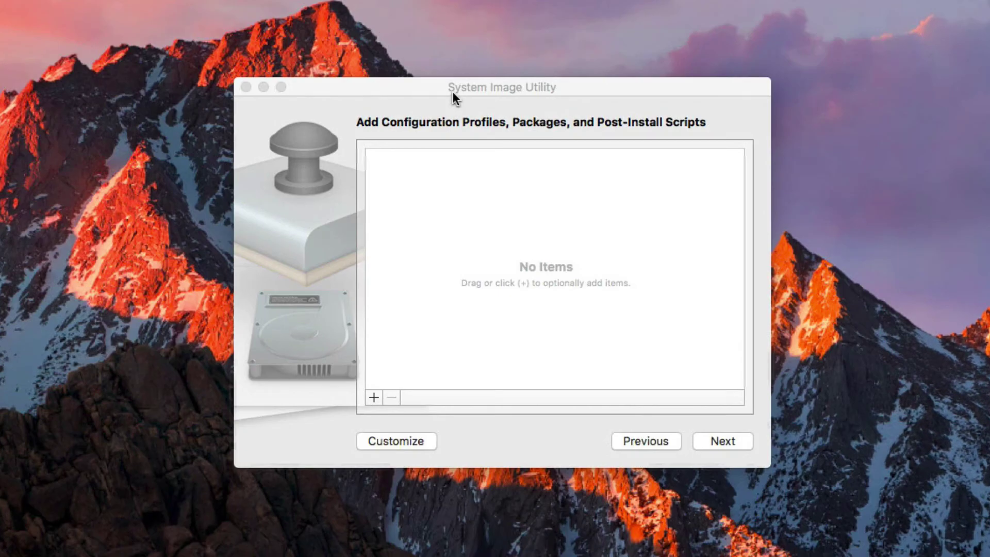
# Return to System Image Utility and proceed to the Directory Servers page, leaving the profiles and system configuration options empty.
pyautogui.click(453, 91)
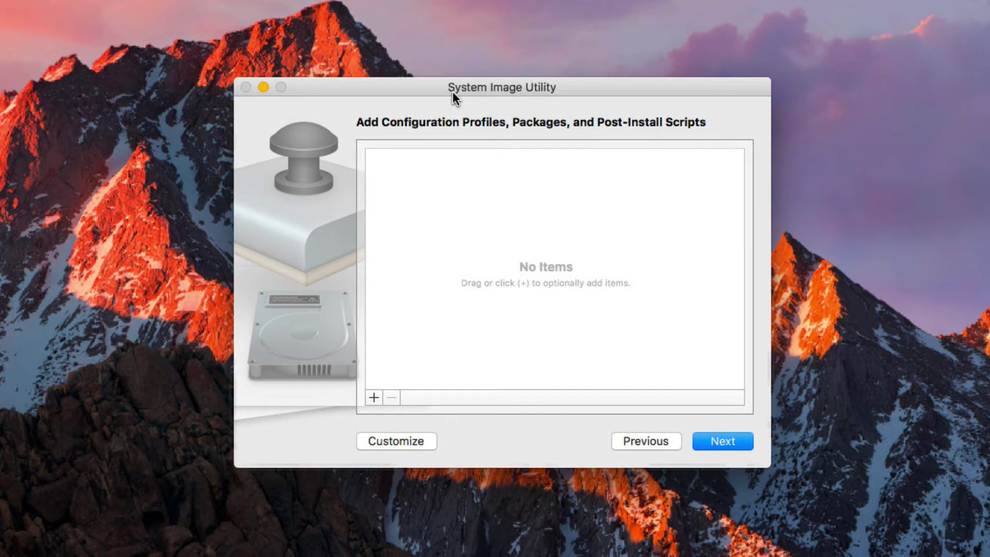
pyautogui.click(712, 438)
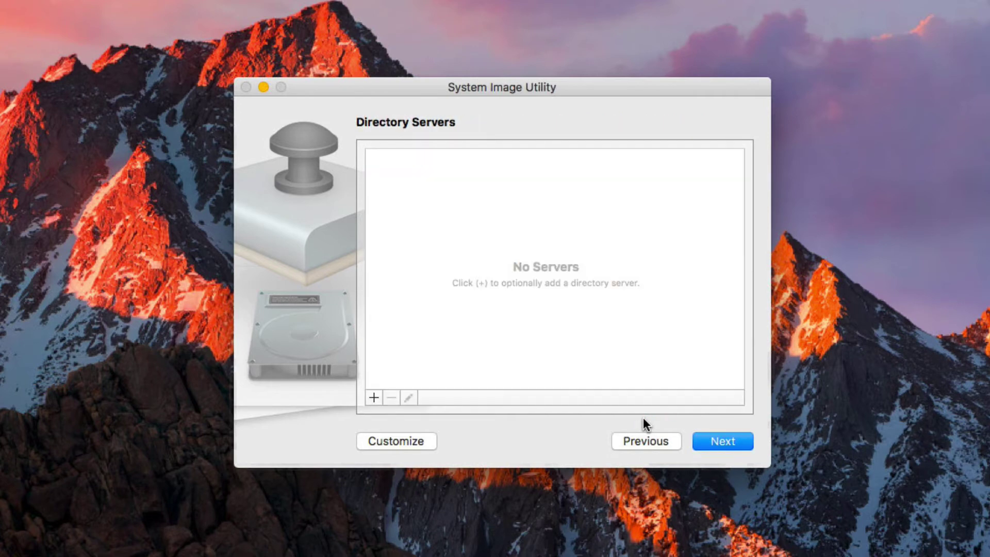
pyautogui.click(651, 439)
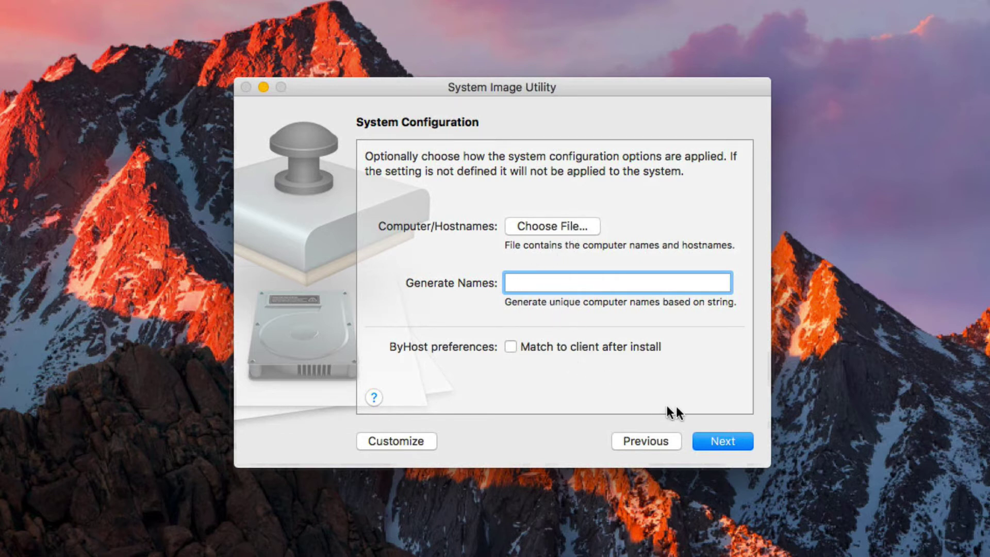
pyautogui.click(716, 442)
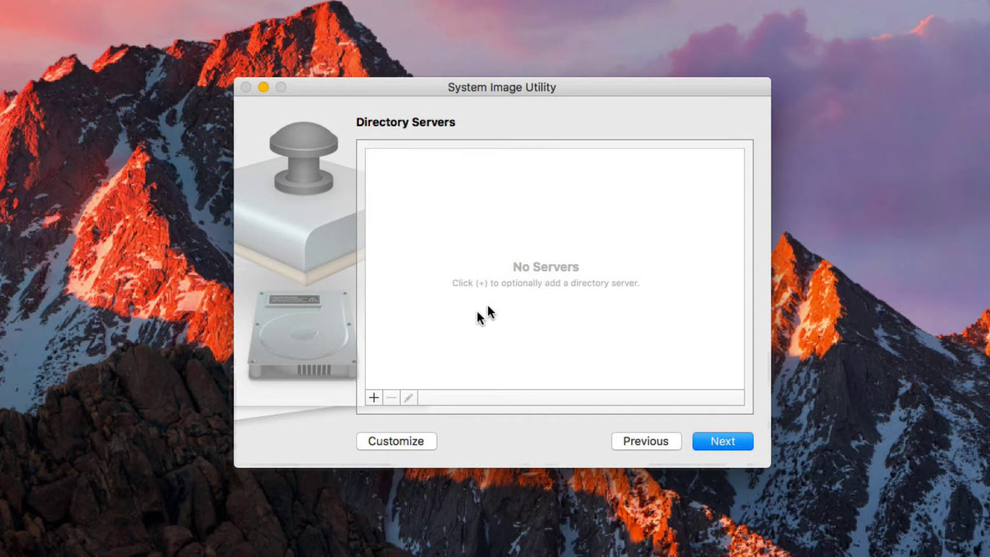
# Examine the form for adding a directory server and its suggested server addresses, without adding one.
pyautogui.click(373, 398)
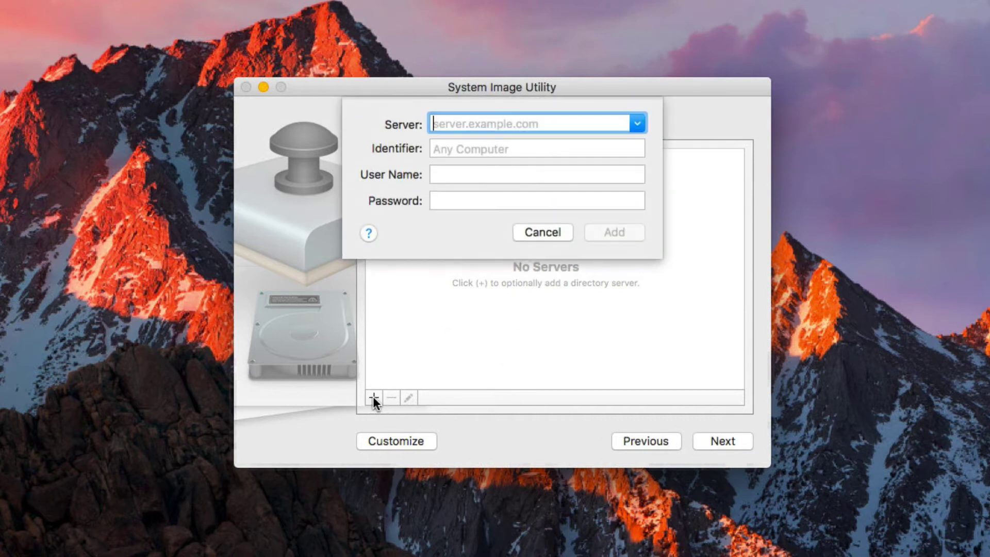
pyautogui.click(638, 123)
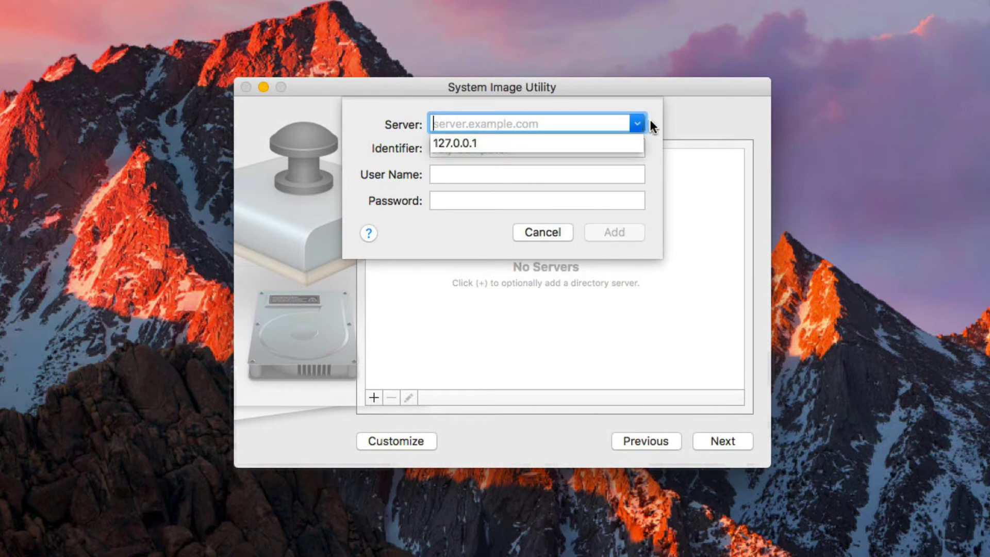
pyautogui.click(652, 119)
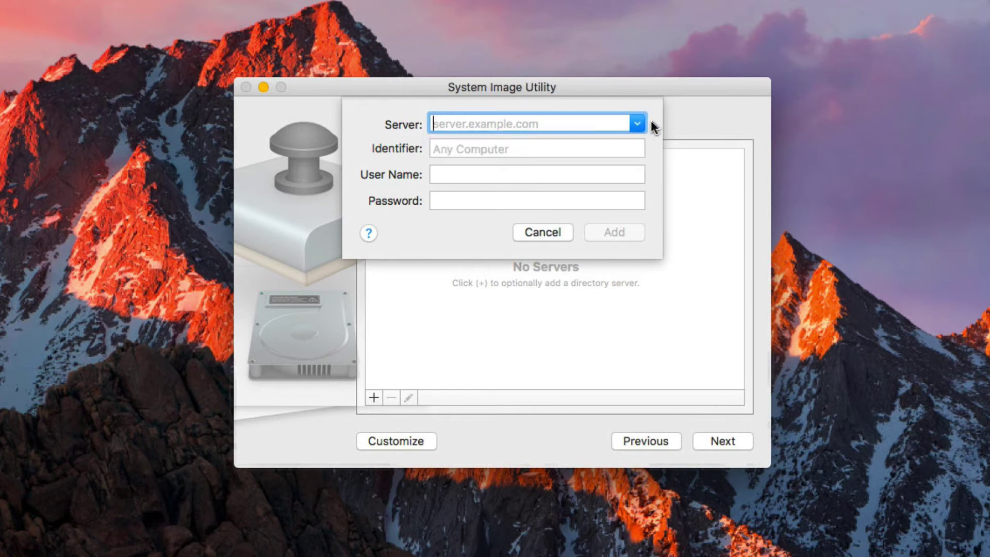
pyautogui.click(633, 124)
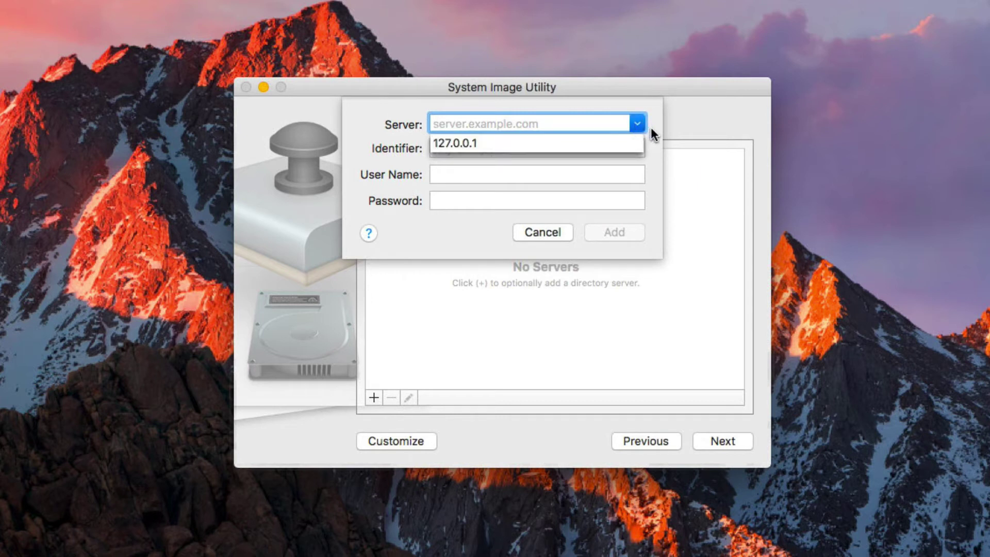
pyautogui.click(650, 127)
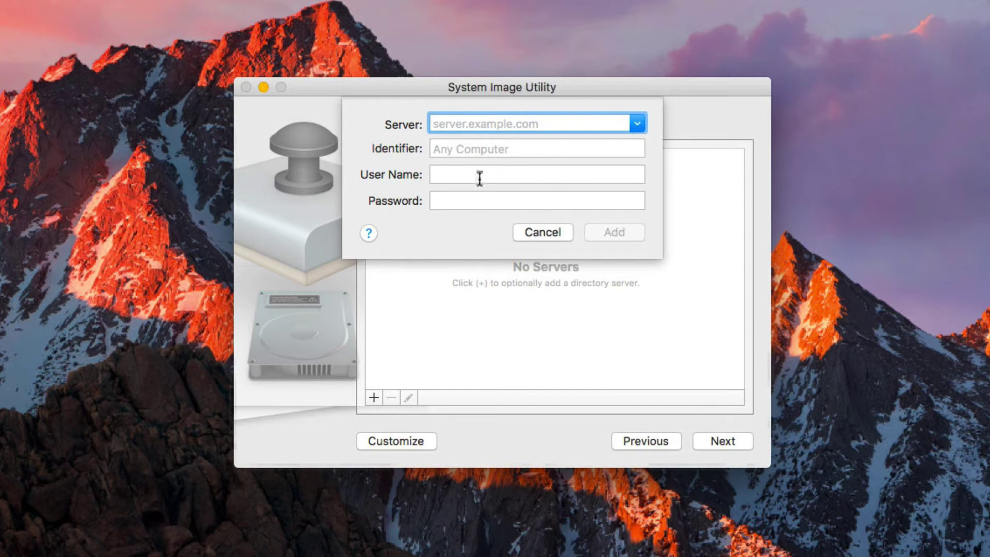
pyautogui.click(548, 231)
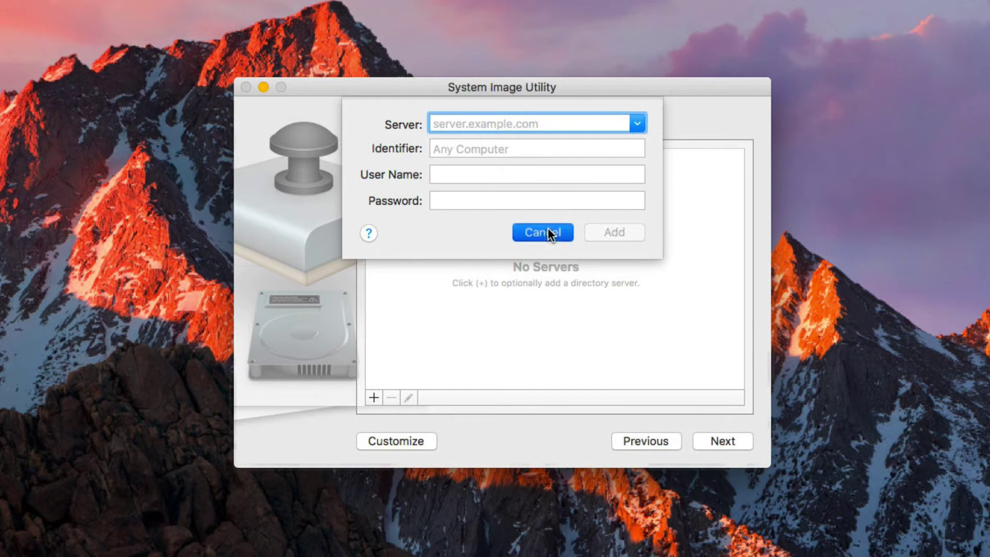
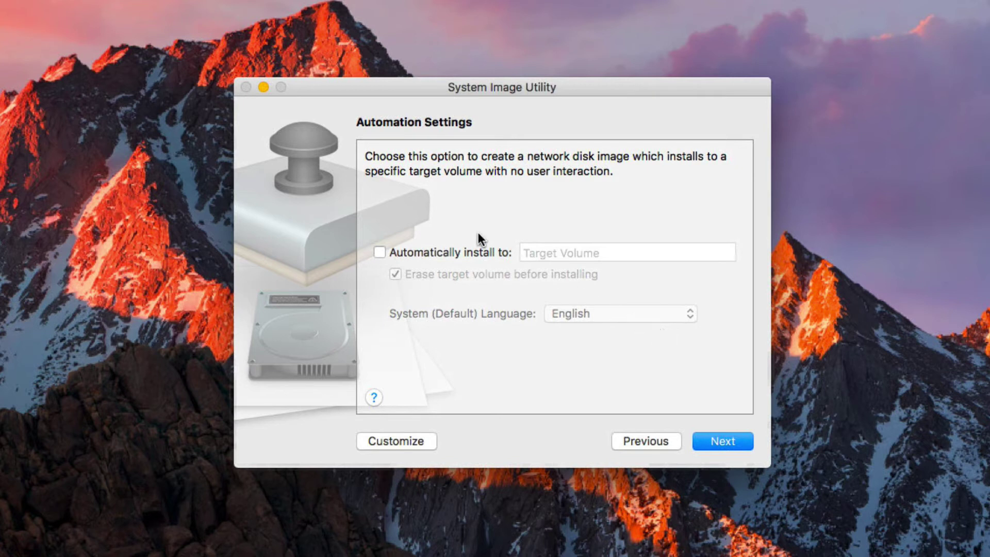
# Check the automatic installation options, leave automatic installation to a target volume disabled, and proceed to the Image Settings page.
pyautogui.click(382, 251)
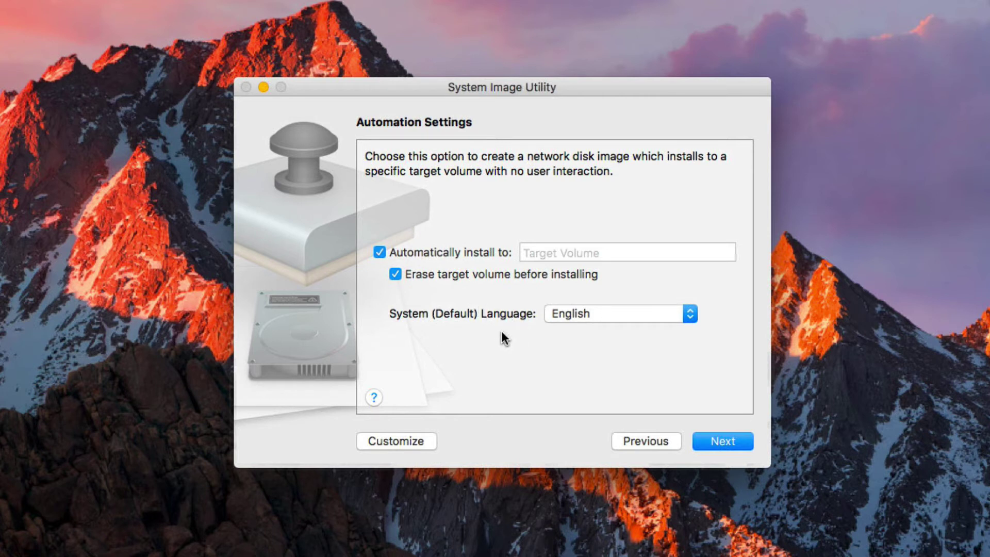
pyautogui.click(380, 252)
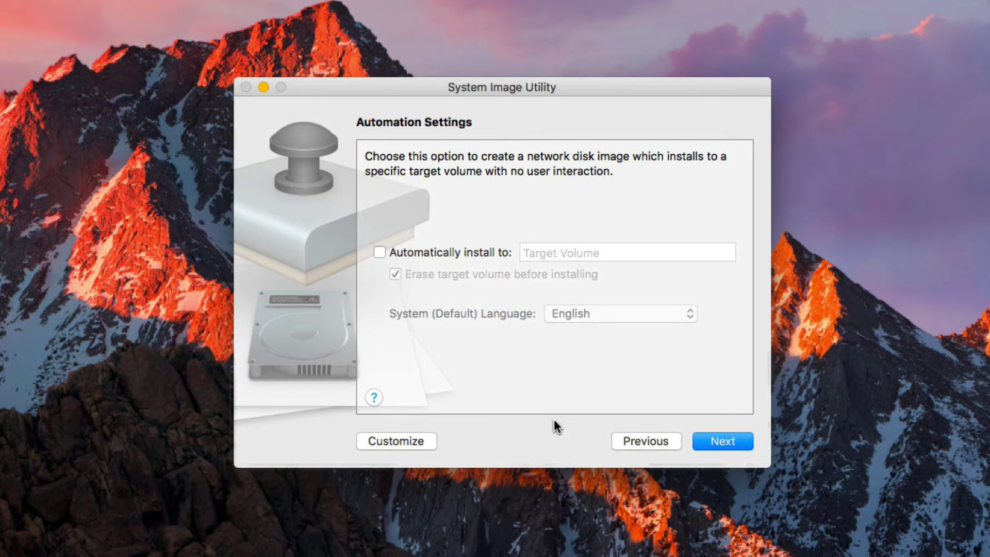
pyautogui.click(722, 442)
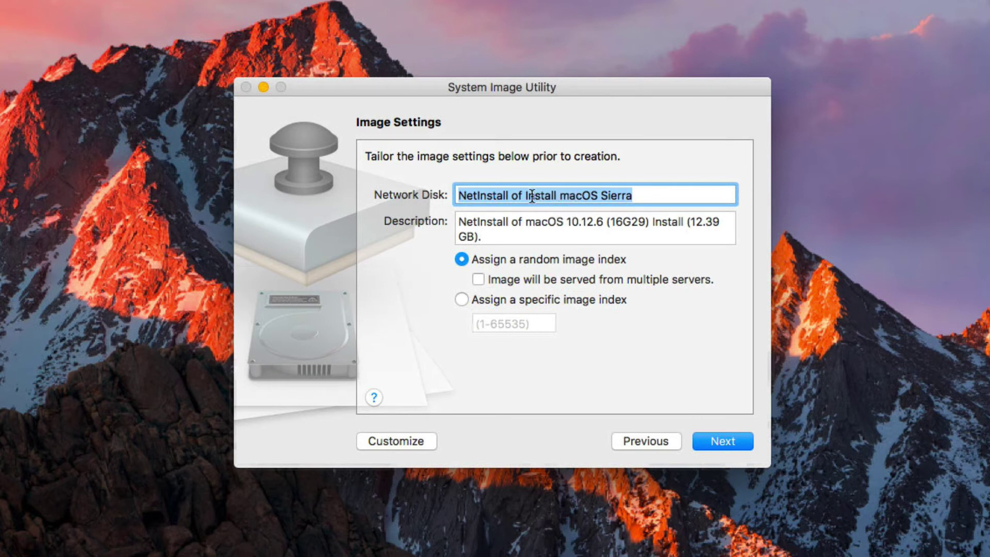
# Shorten the network disk name to "Install macOS Sierra", keep the random image index, and proceed to the Supported Computer Models page.
pyautogui.moveTo(526, 196); pyautogui.dragTo(428, 203)
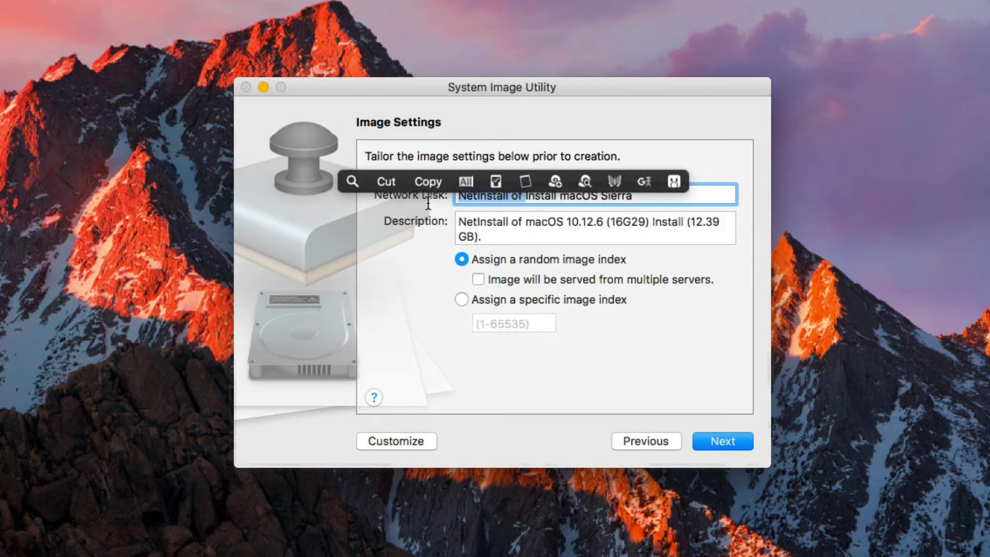
pyautogui.press('super+x')
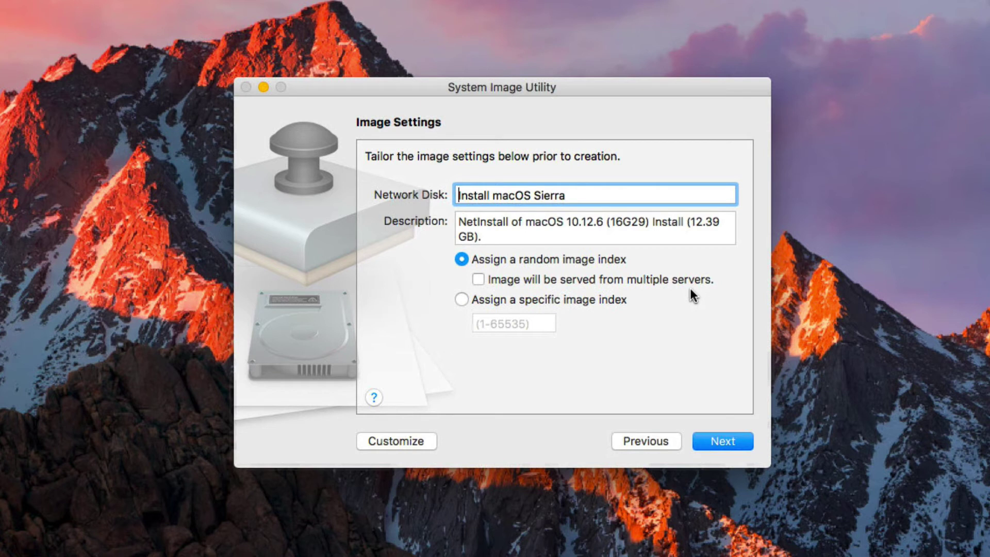
pyautogui.click(721, 441)
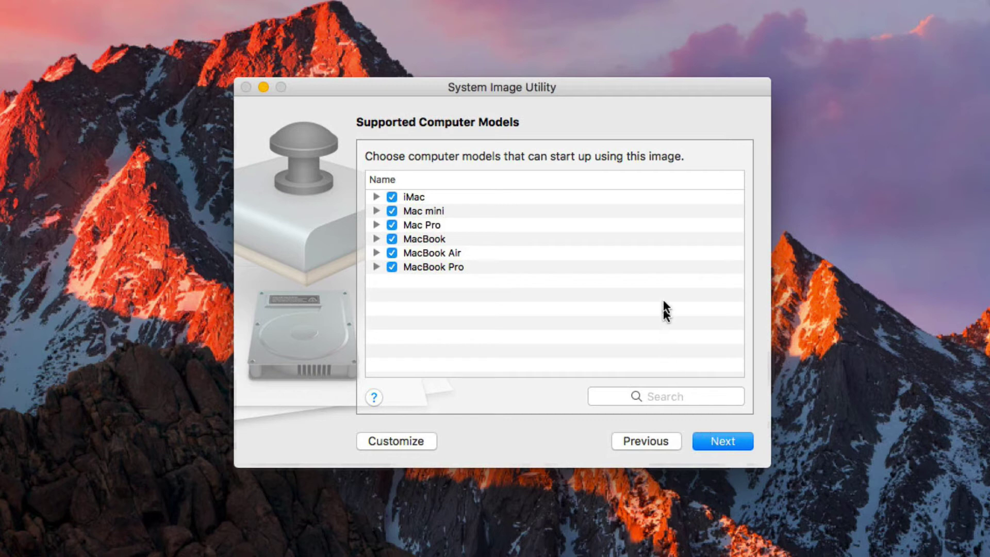
# Review the supported iMac models, keep all computer models enabled, and proceed to the MAC address filter page.
pyautogui.click(375, 197)
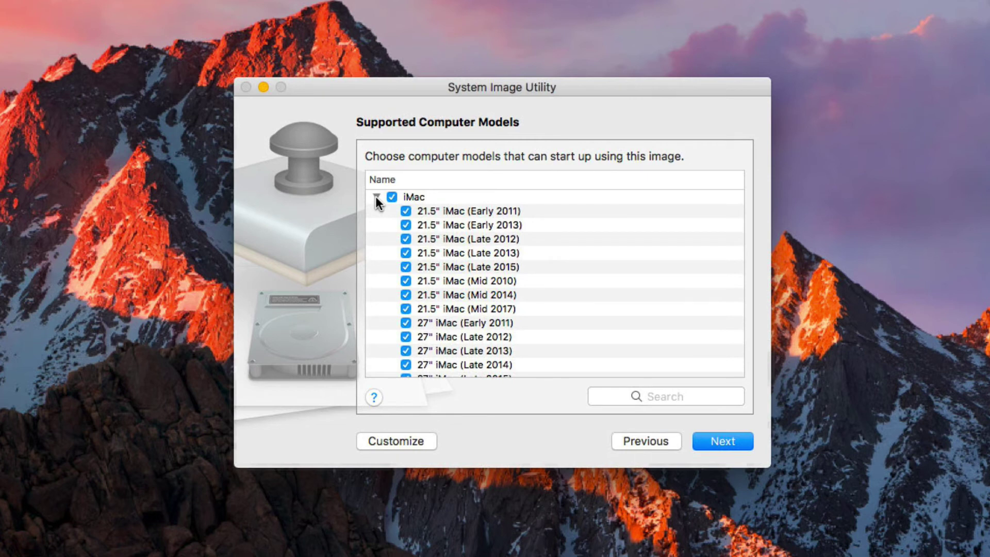
pyautogui.scroll(-5, 419, 262)
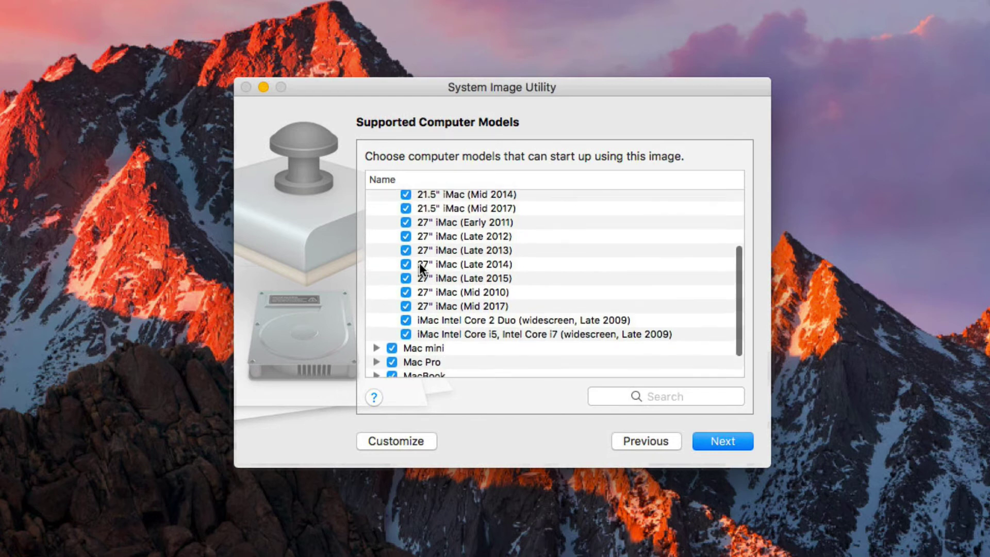
pyautogui.scroll(-2, 419, 262)
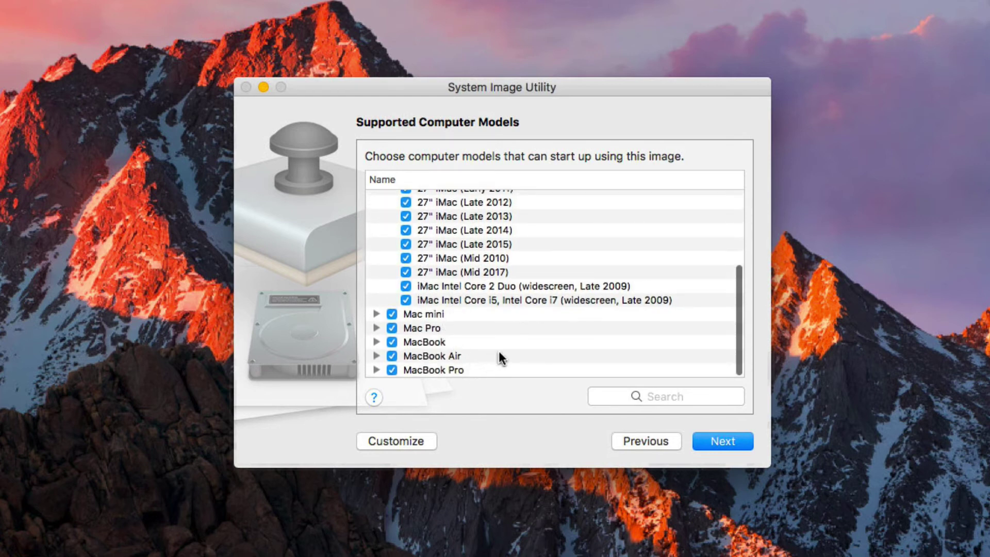
pyautogui.scroll(8, 443, 274)
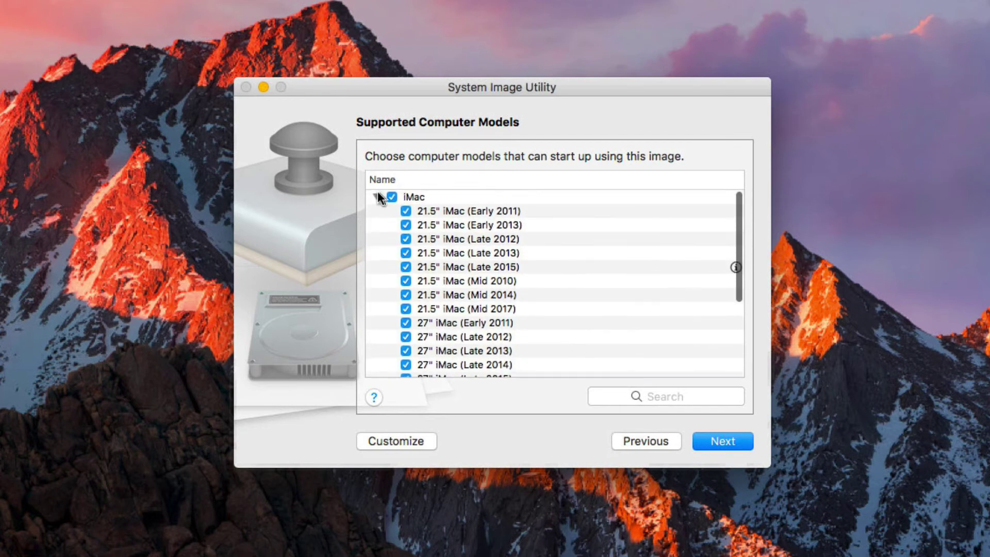
pyautogui.click(377, 195)
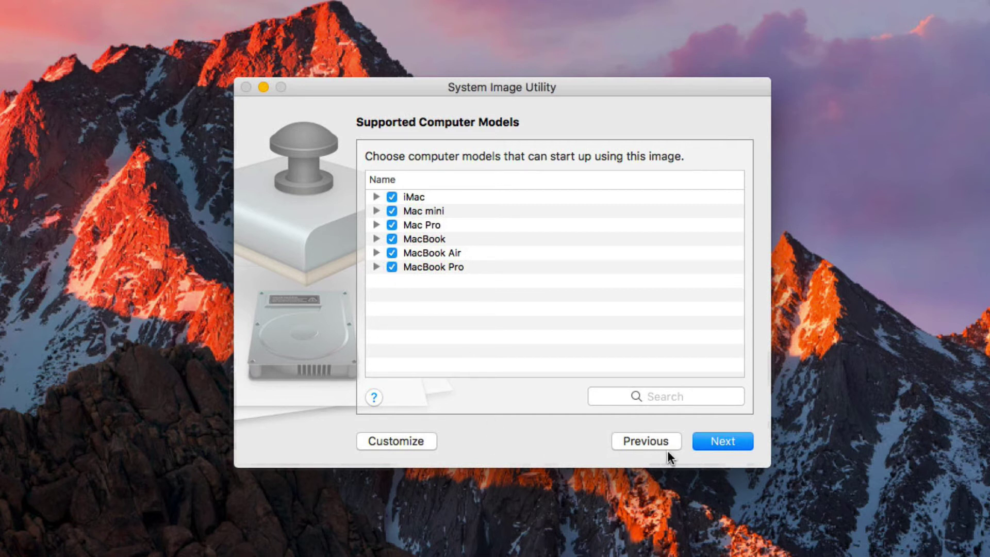
pyautogui.click(729, 445)
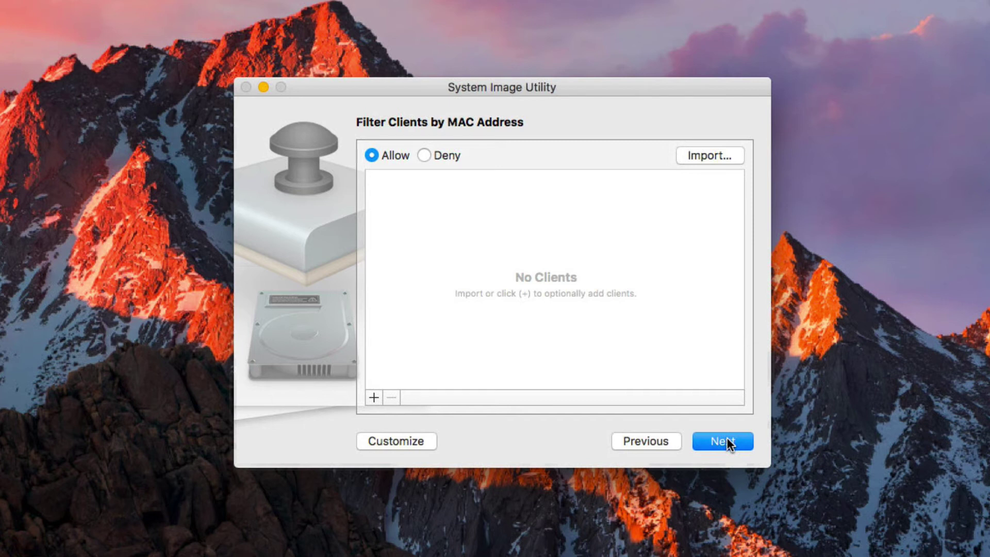
# Without filtering clients, save the image as "Install macOS Sierra" in NetBootSP0, authorizing its creation with the account password.
pyautogui.click(723, 442)
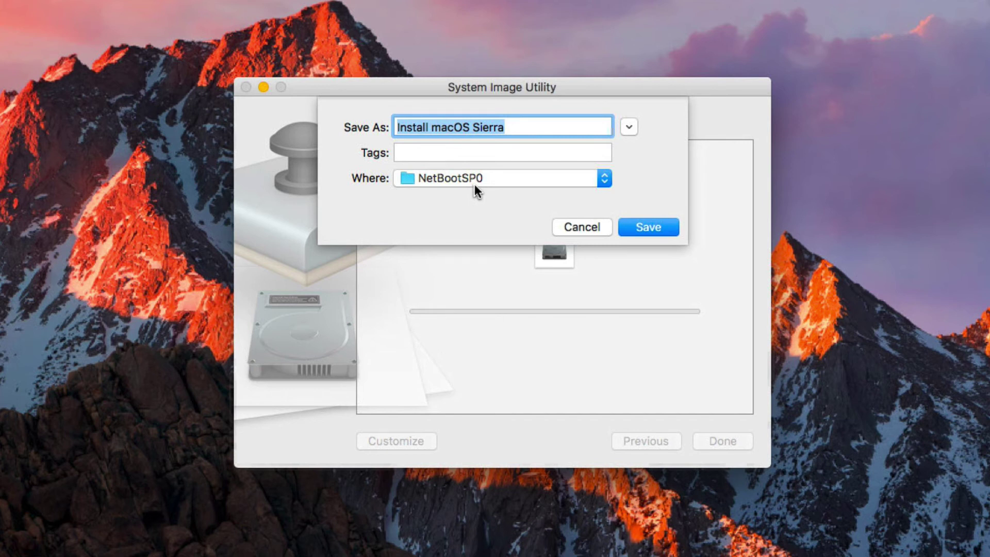
pyautogui.click(659, 229)
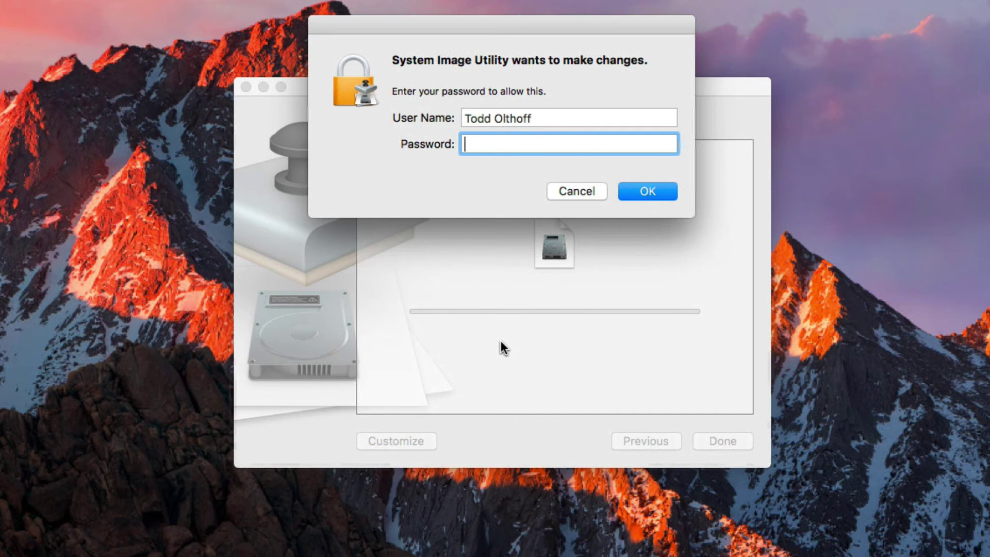
pyautogui.write('••••••••••••')
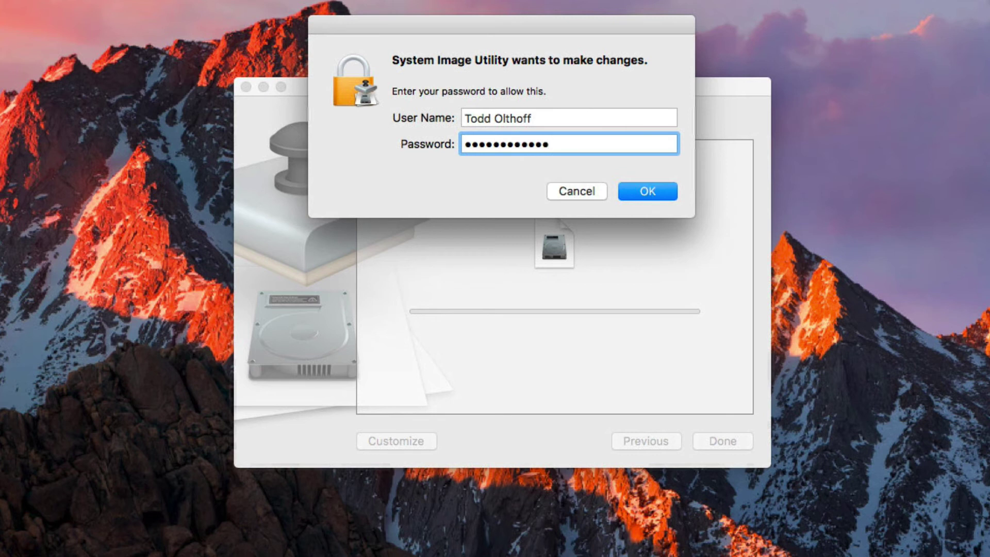
pyautogui.press('Return')
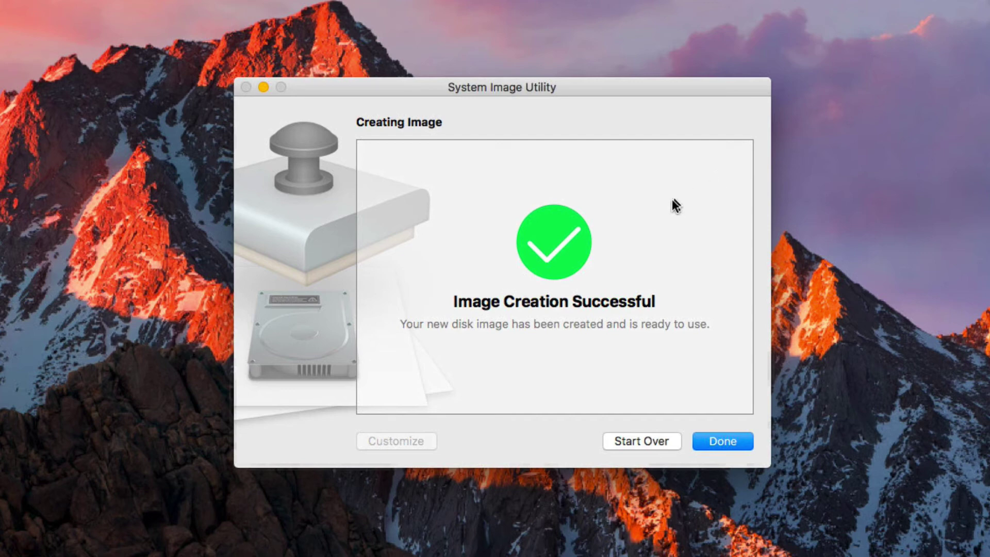
pyautogui.click(717, 440)
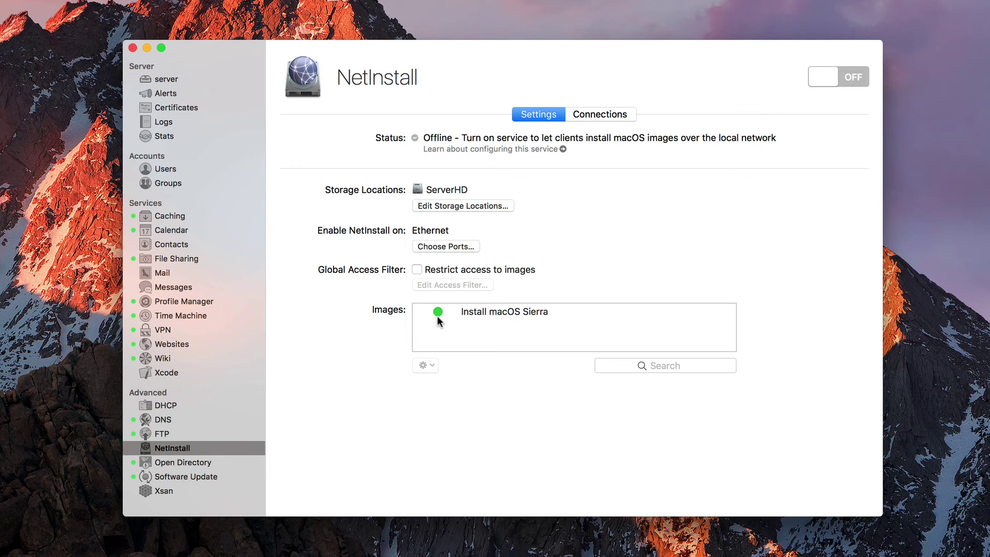
# In the Server app's NetInstall settings, open the "Install macOS Sierra" image settings and keep the image available over HTTP.
pyautogui.click(496, 310)
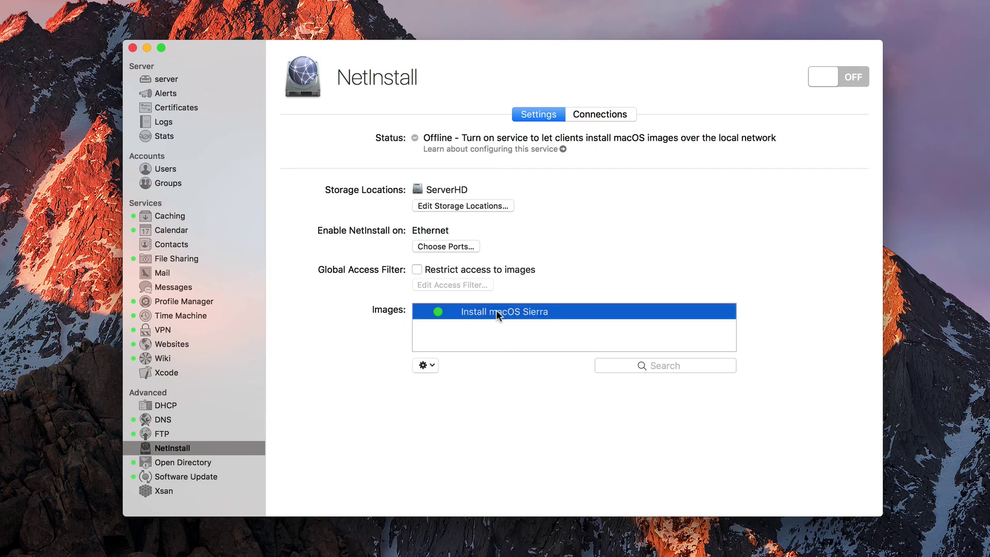
pyautogui.click(432, 365)
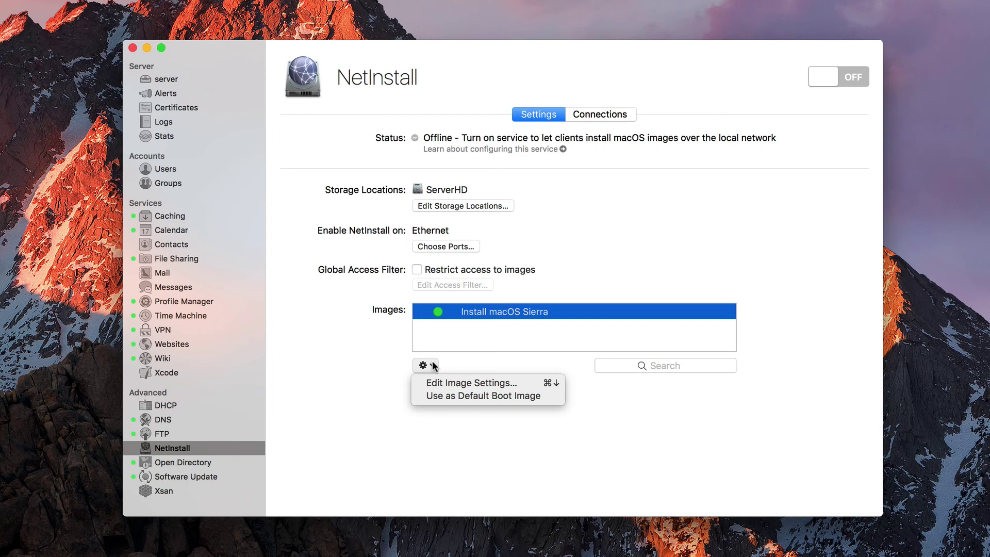
pyautogui.click(456, 385)
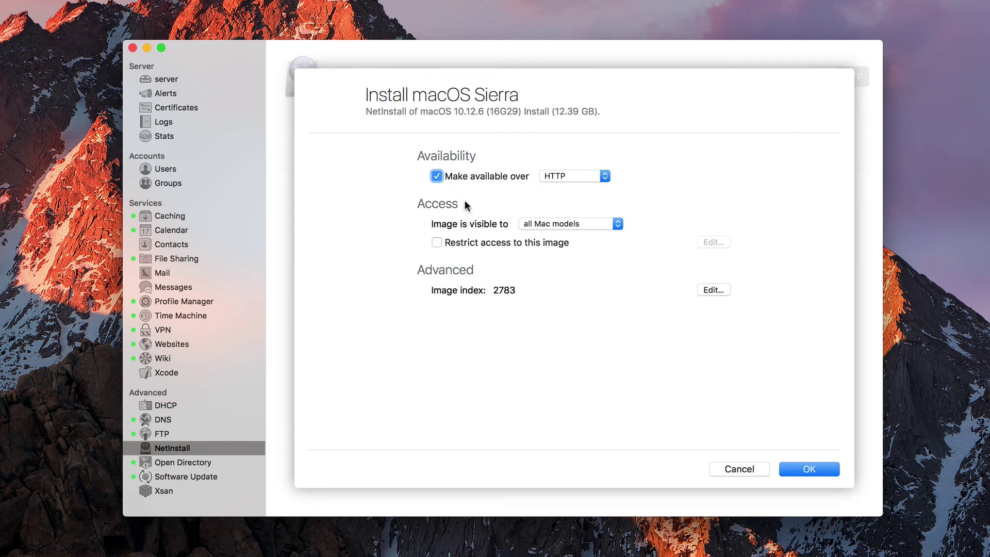
pyautogui.click(605, 176)
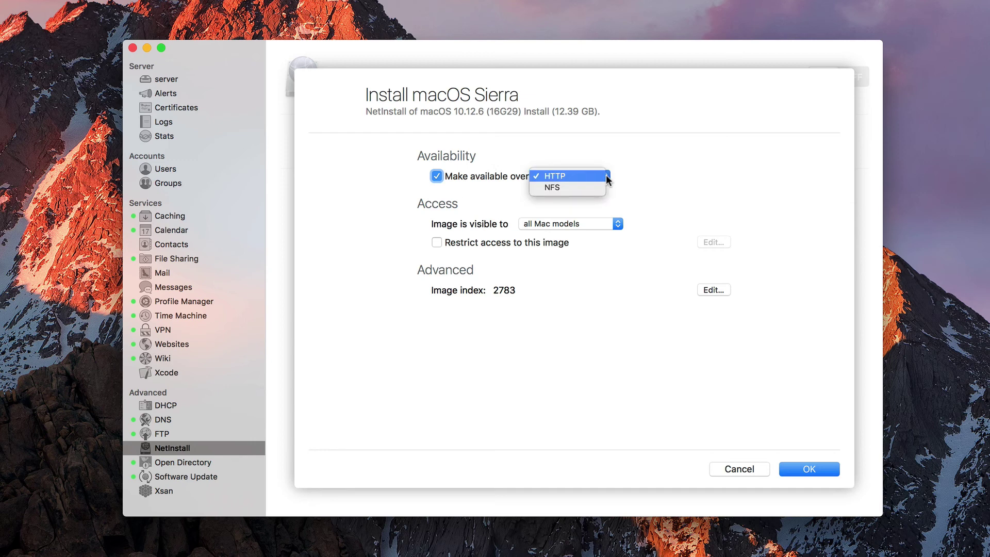
pyautogui.click(641, 189)
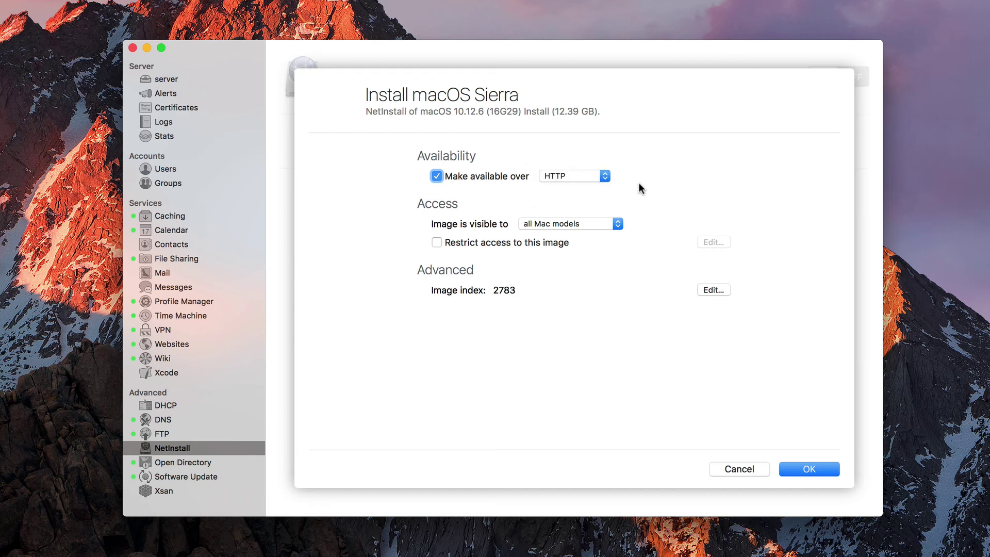
# Review the Mac models offered for limiting the image's visibility to only some models, and dismiss the filter without selecting any.
pyautogui.click(619, 225)
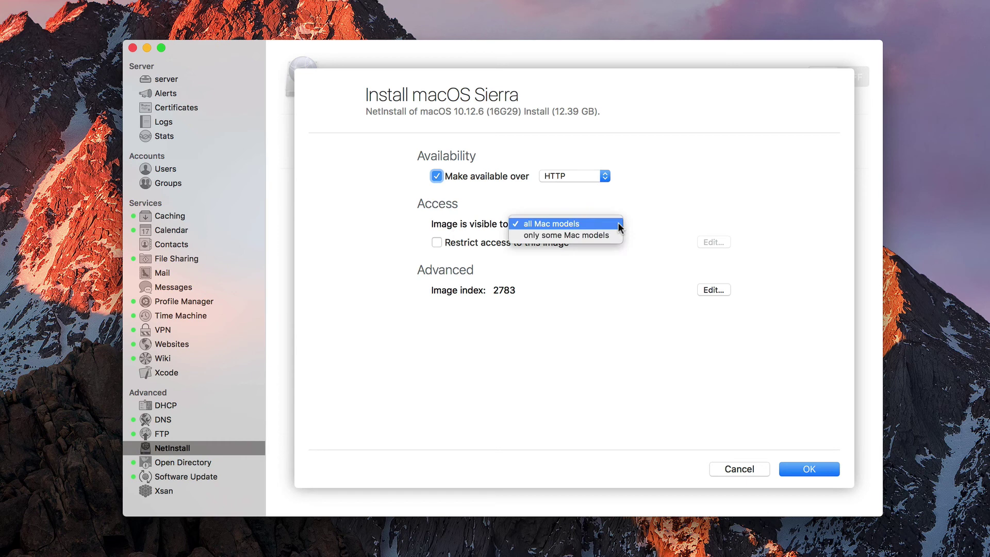
pyautogui.click(613, 236)
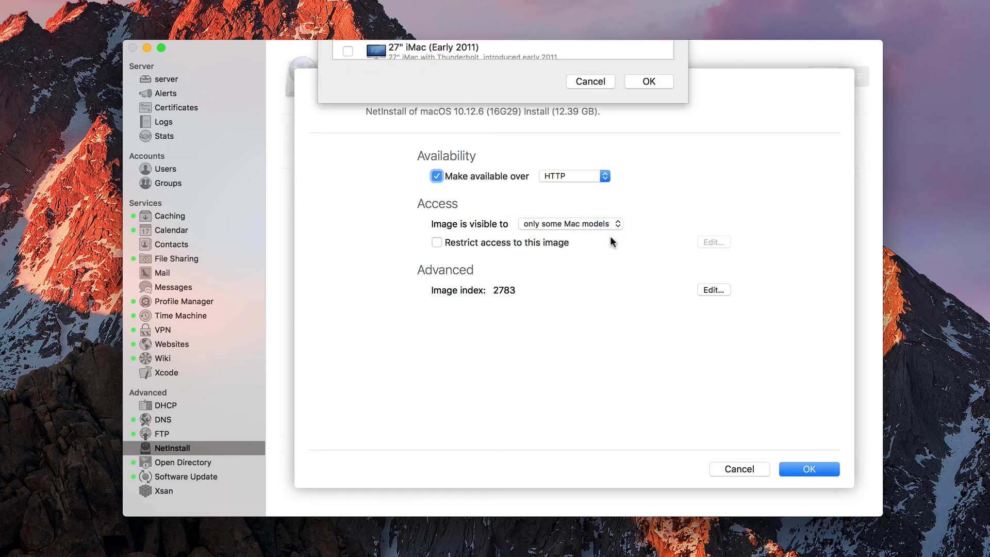
pyautogui.scroll(-2, 448, 186)
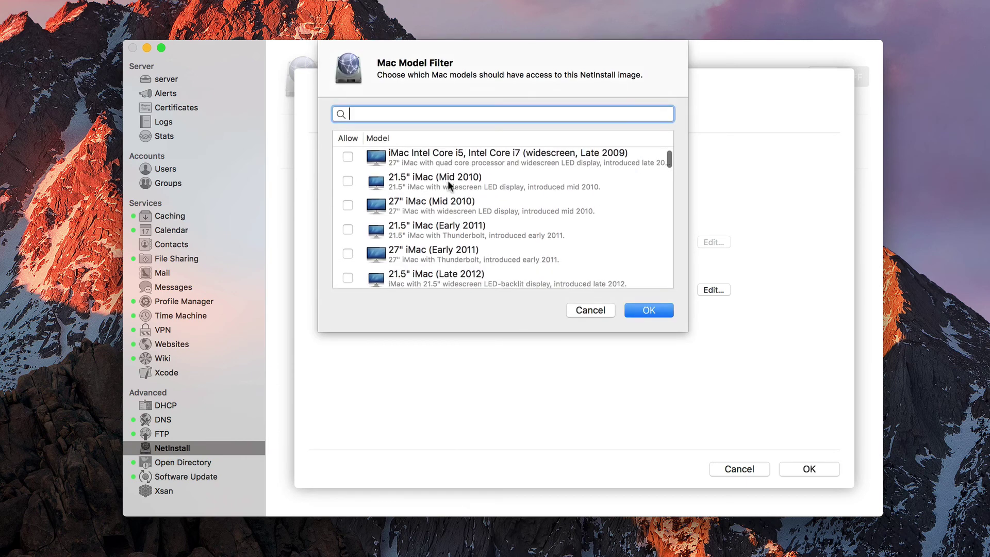
pyautogui.scroll(-3, 449, 185)
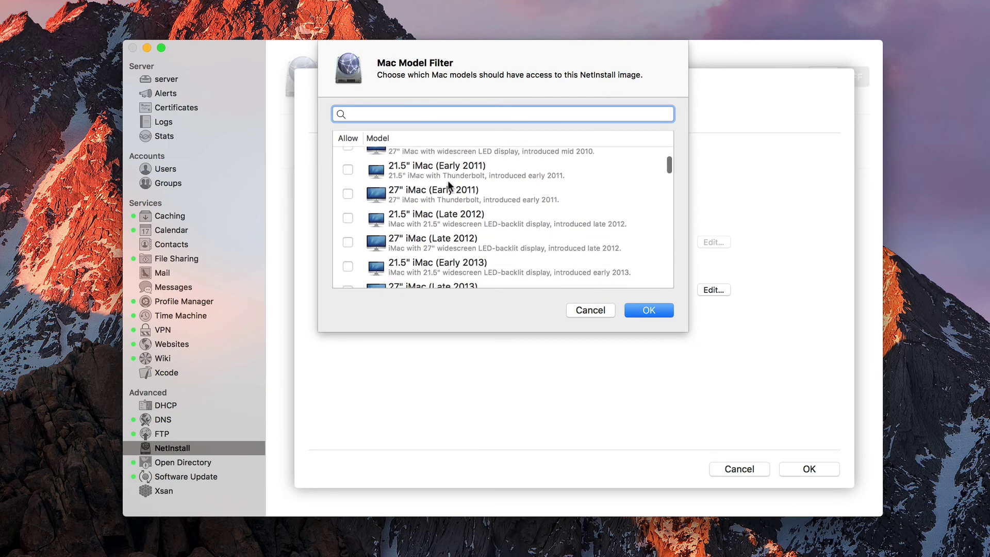
pyautogui.scroll(-3, 448, 186)
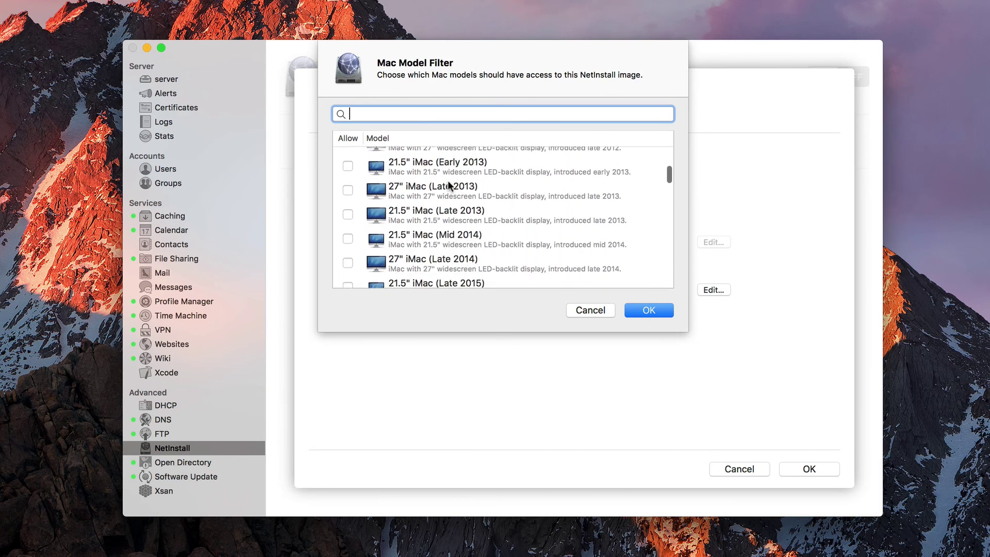
pyautogui.scroll(2, 448, 186)
pyautogui.scroll(6, 449, 186)
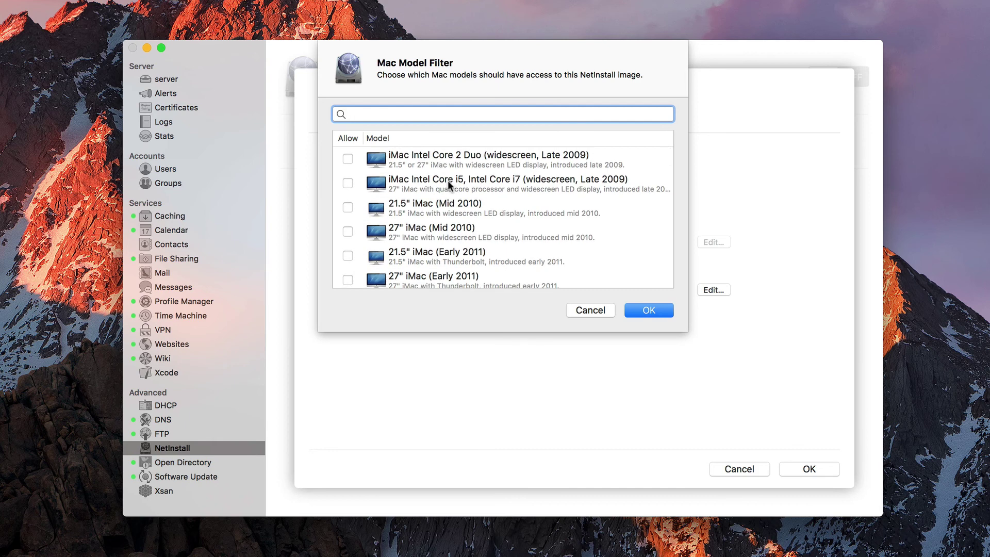
pyautogui.click(590, 311)
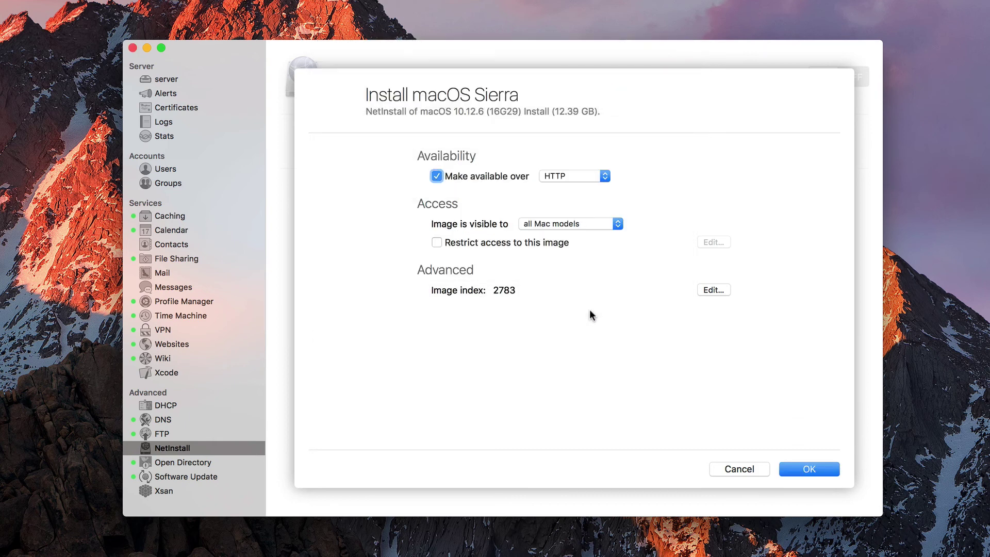
# Inspect the image's MAC address access filter and image index setting, and close the image settings without making changes.
pyautogui.click(437, 243)
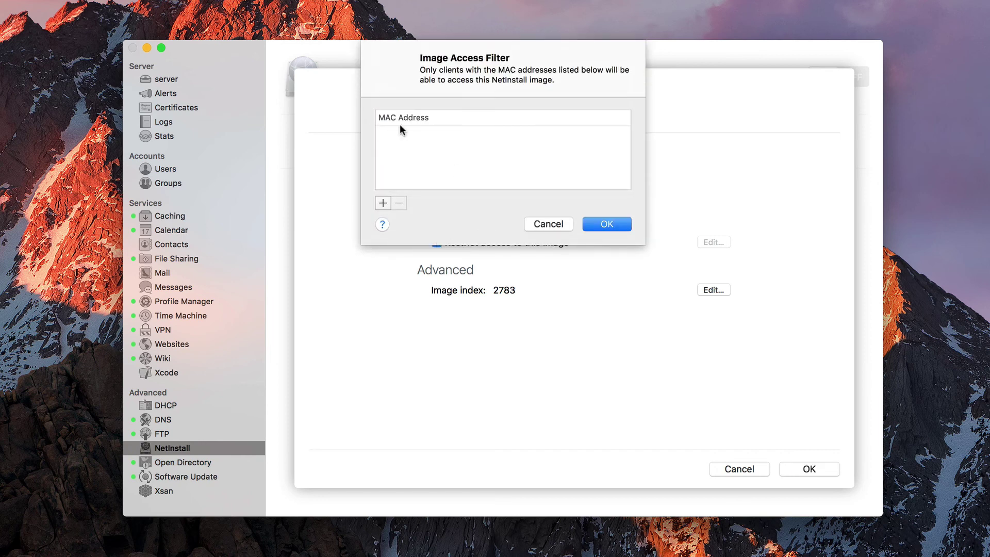
pyautogui.click(545, 225)
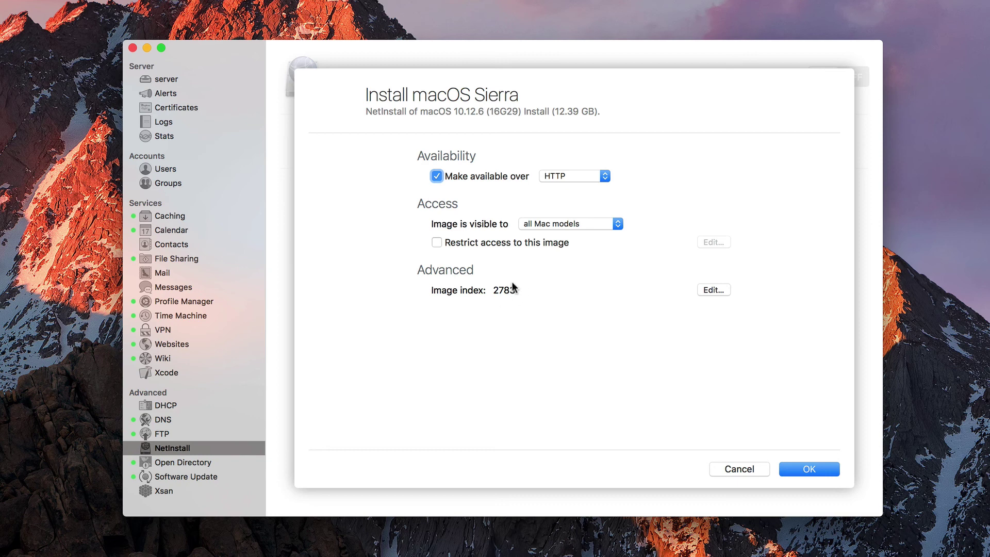
pyautogui.click(713, 289)
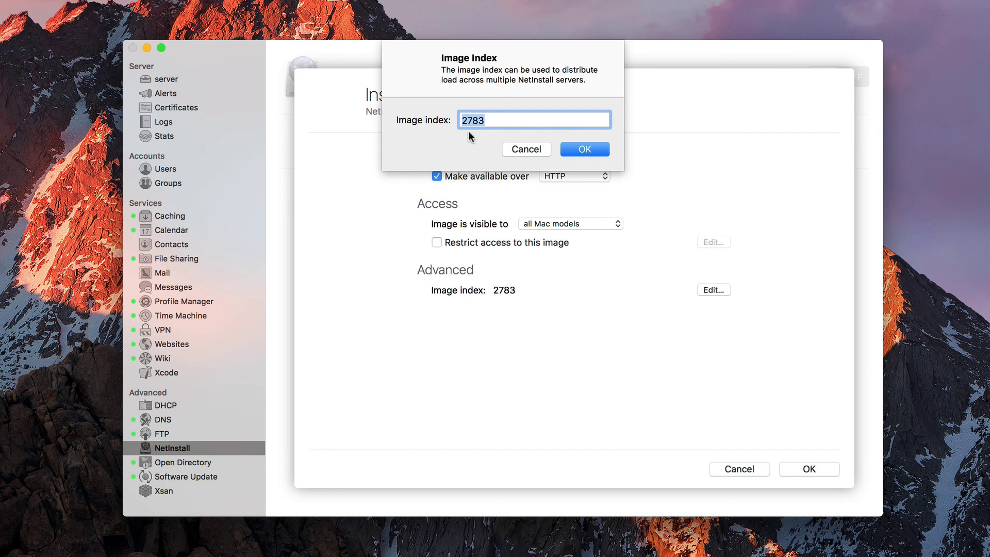
pyautogui.click(527, 152)
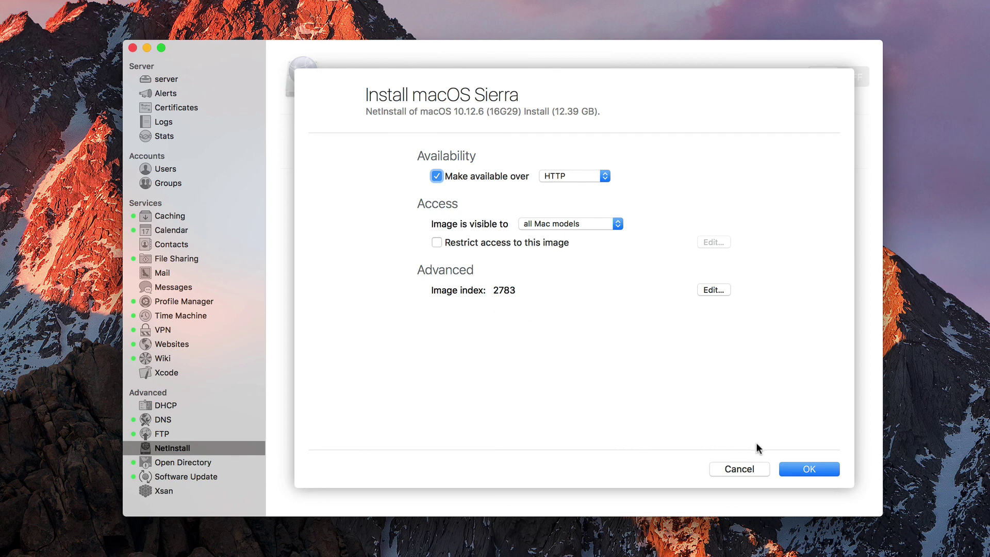
pyautogui.click(733, 472)
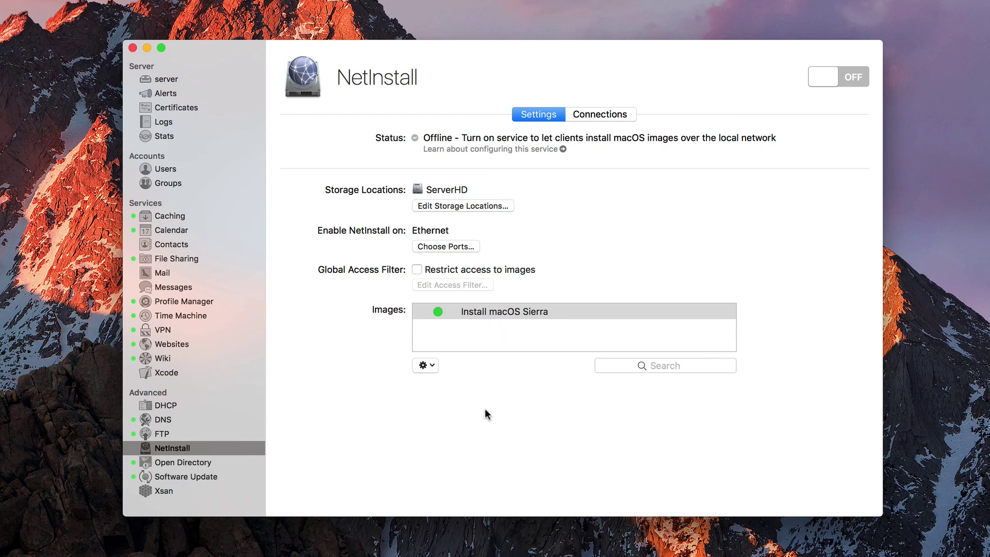
# Turn on the NetInstall service, check its client connections, and return to the service settings.
pyautogui.click(856, 79)
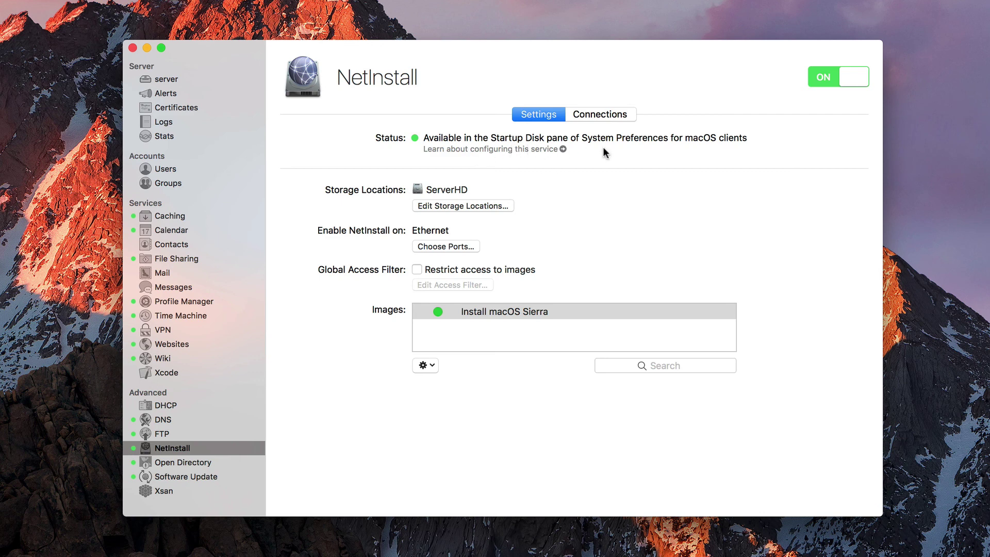
pyautogui.click(600, 114)
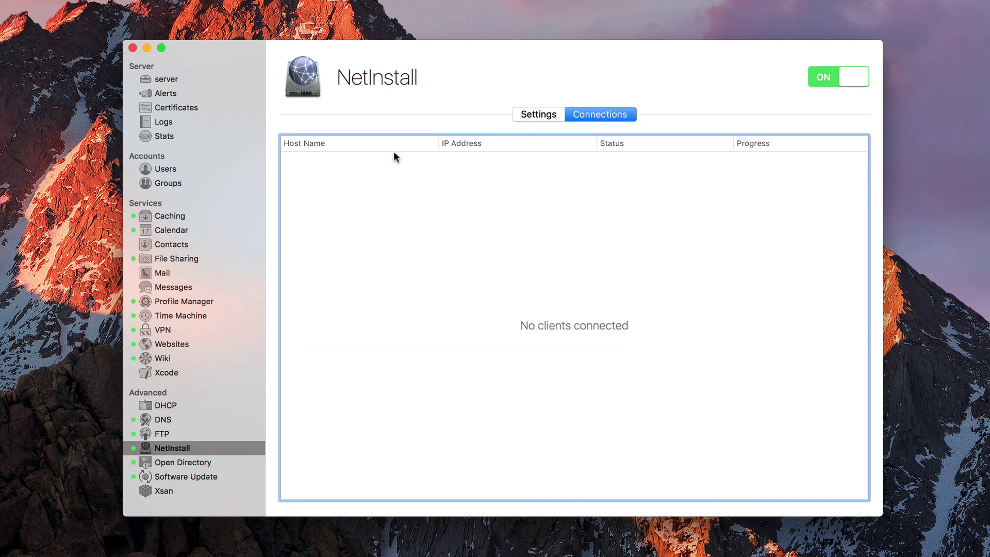
pyautogui.click(532, 113)
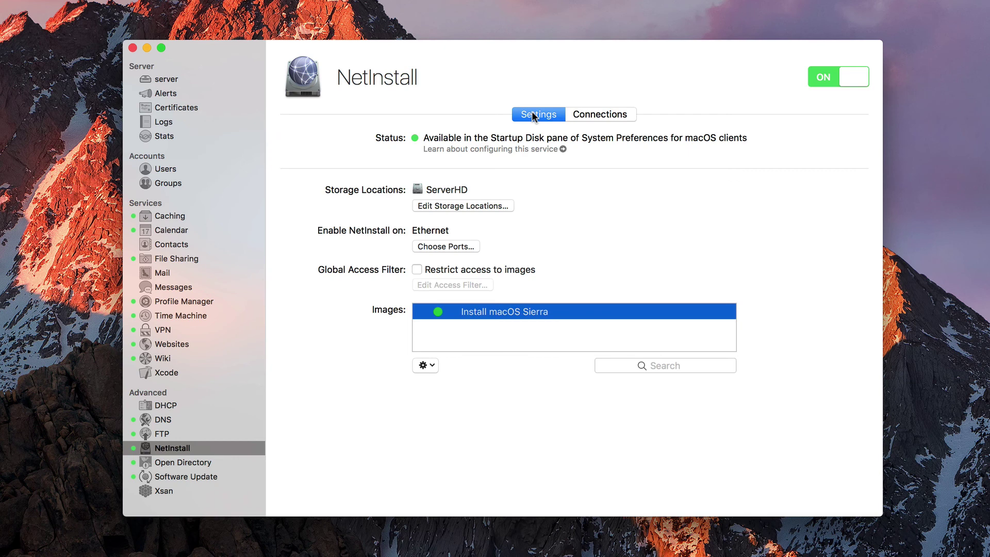